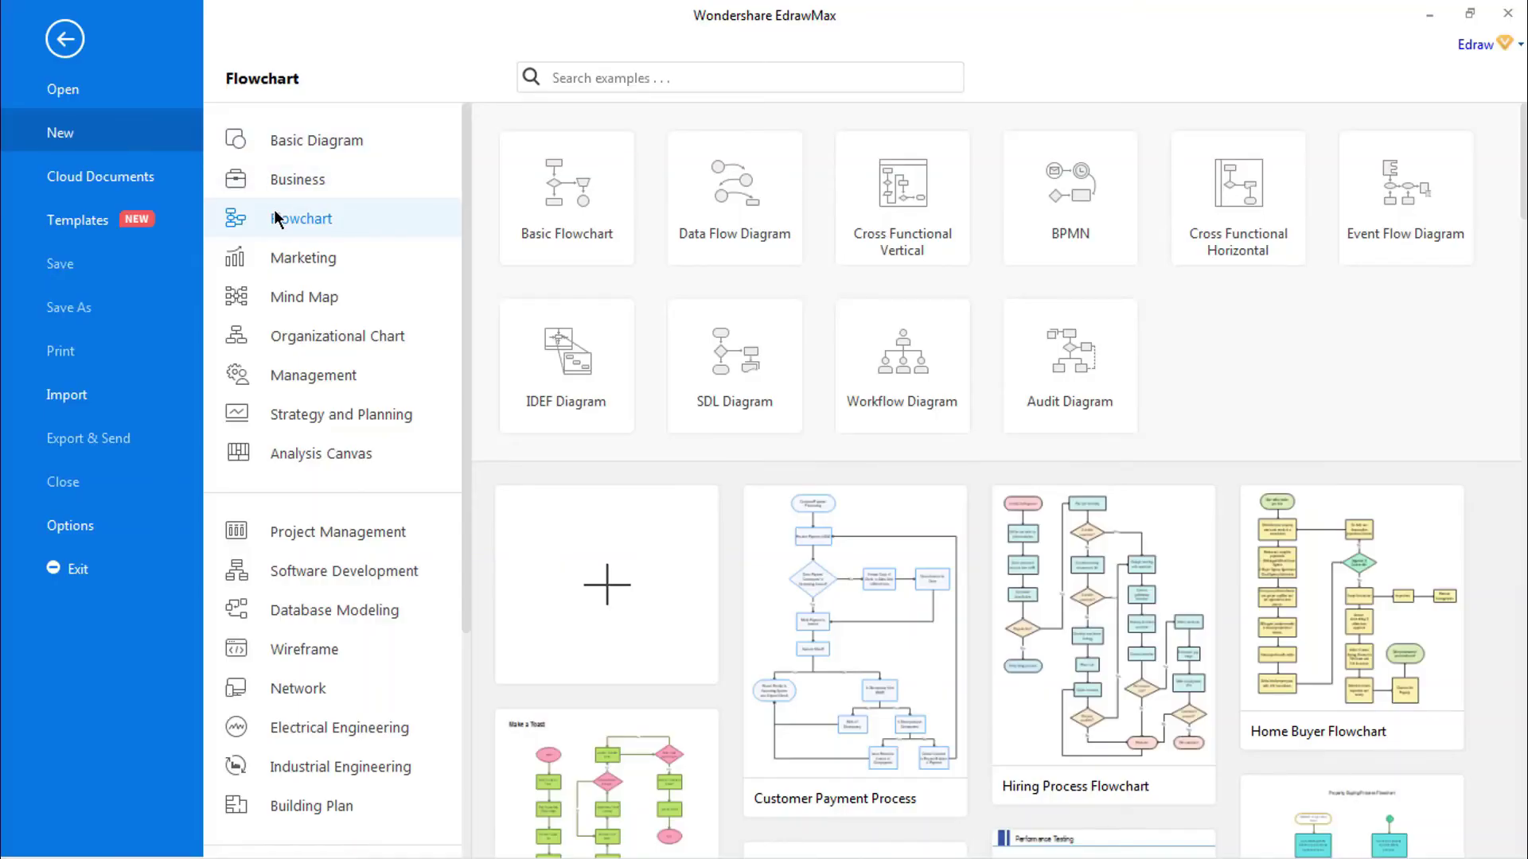
# Open the Hiring Process Flowchart template from the Flowchart category.
pyautogui.click(1090, 697)
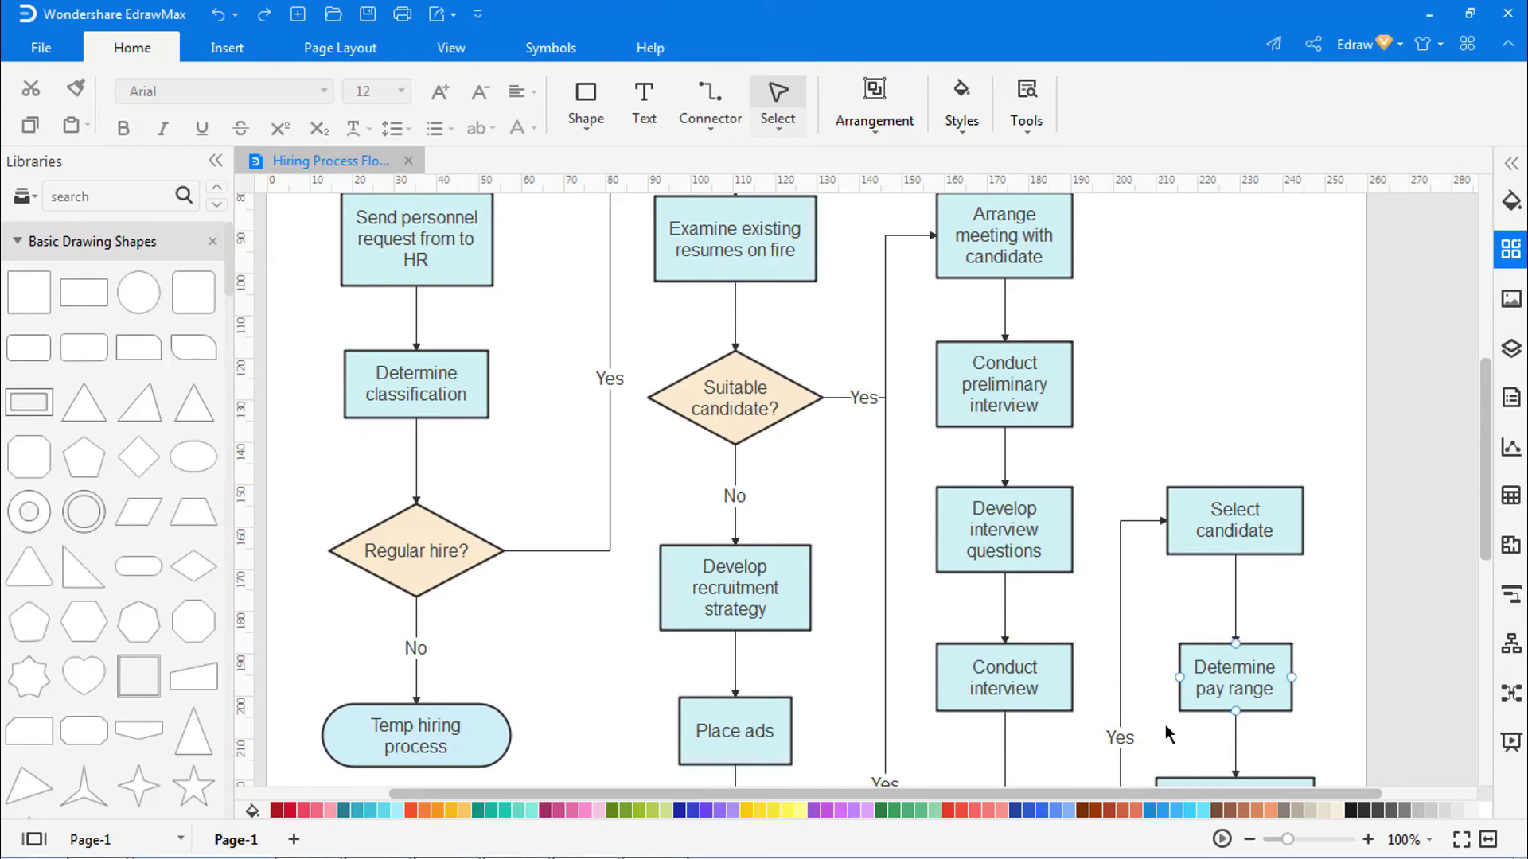
# Fit the whole flowchart page in view and show the Theme pane's Color options.
pyautogui.click(1466, 845)
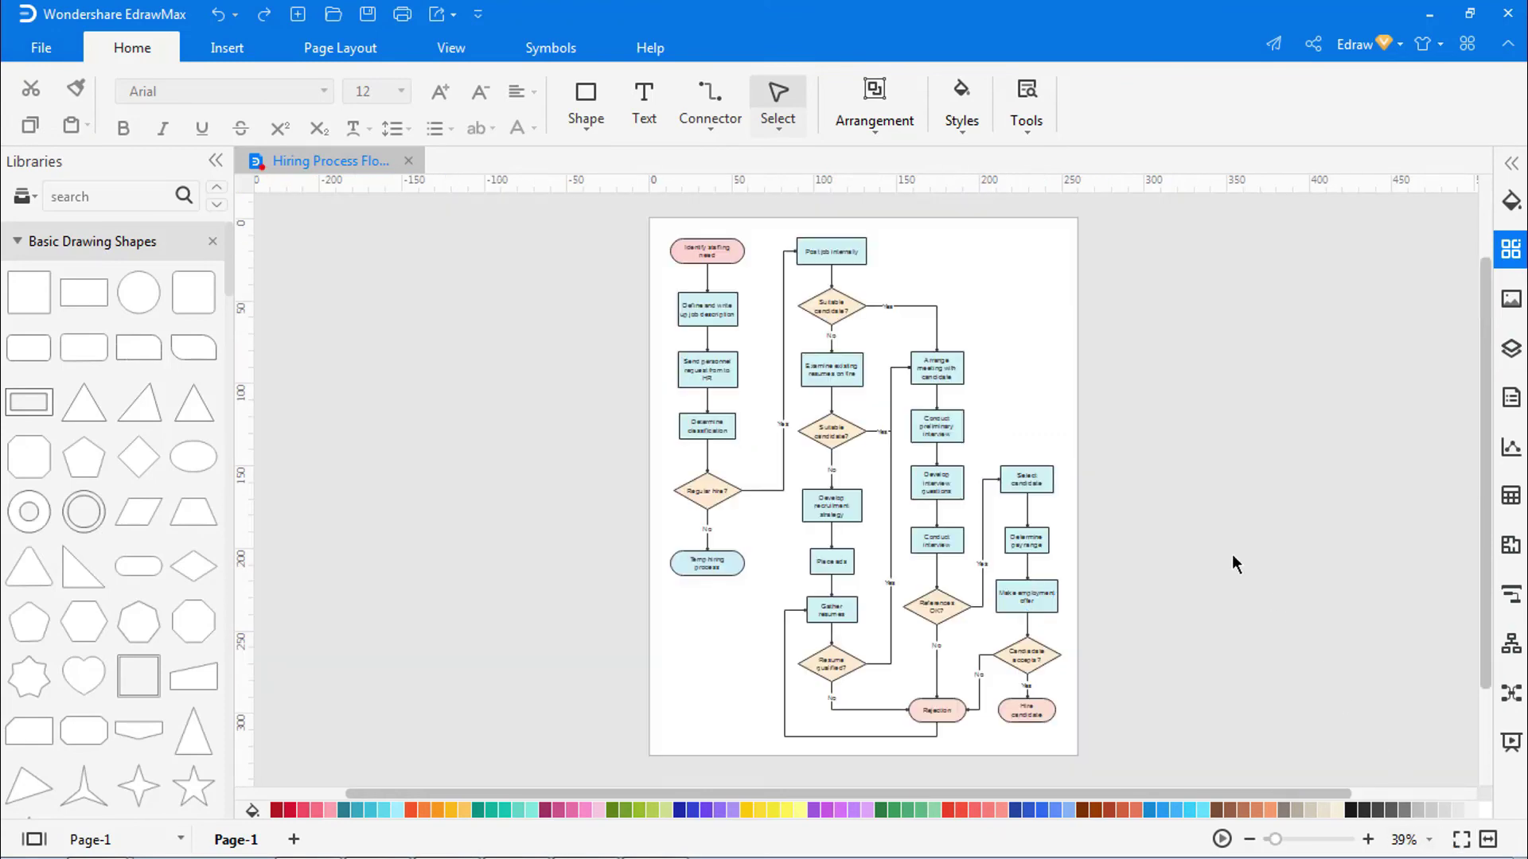
pyautogui.click(1506, 165)
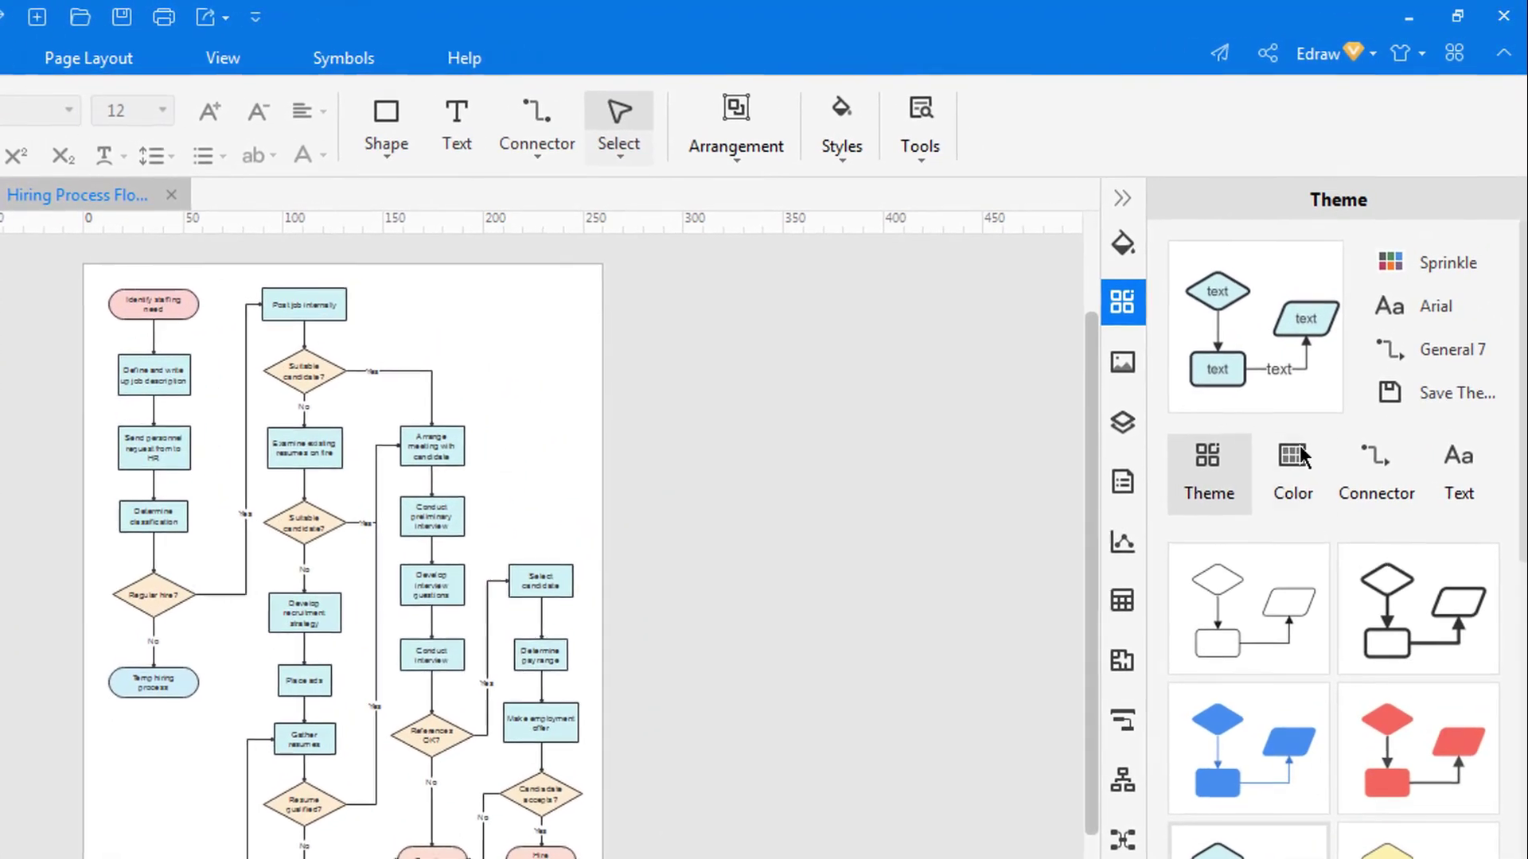
pyautogui.click(1327, 396)
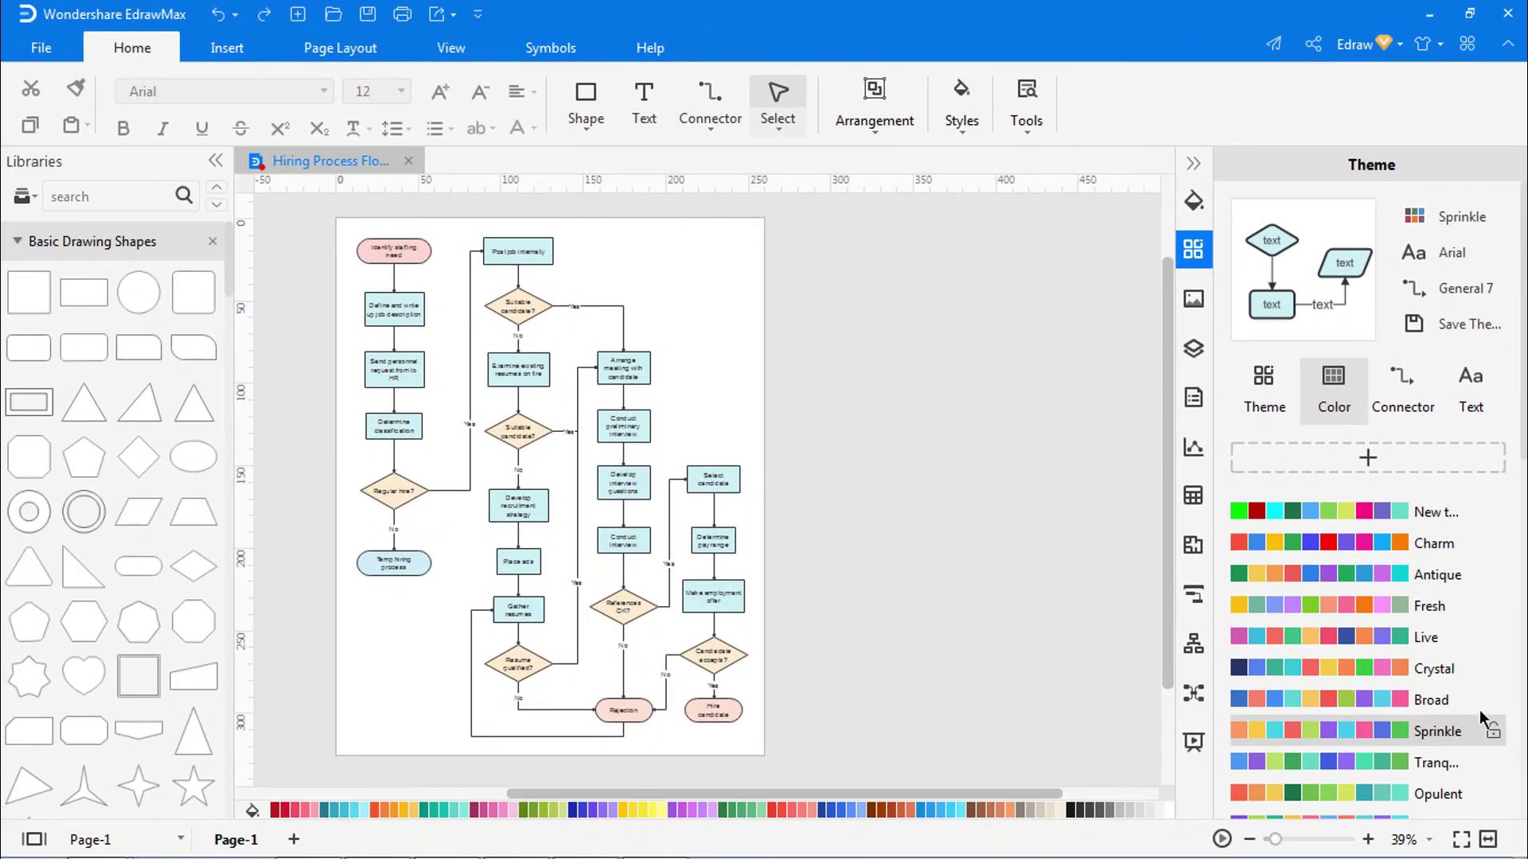
# Apply the Sprinkle color theme and scroll through the other palettes.
pyautogui.click(1481, 720)
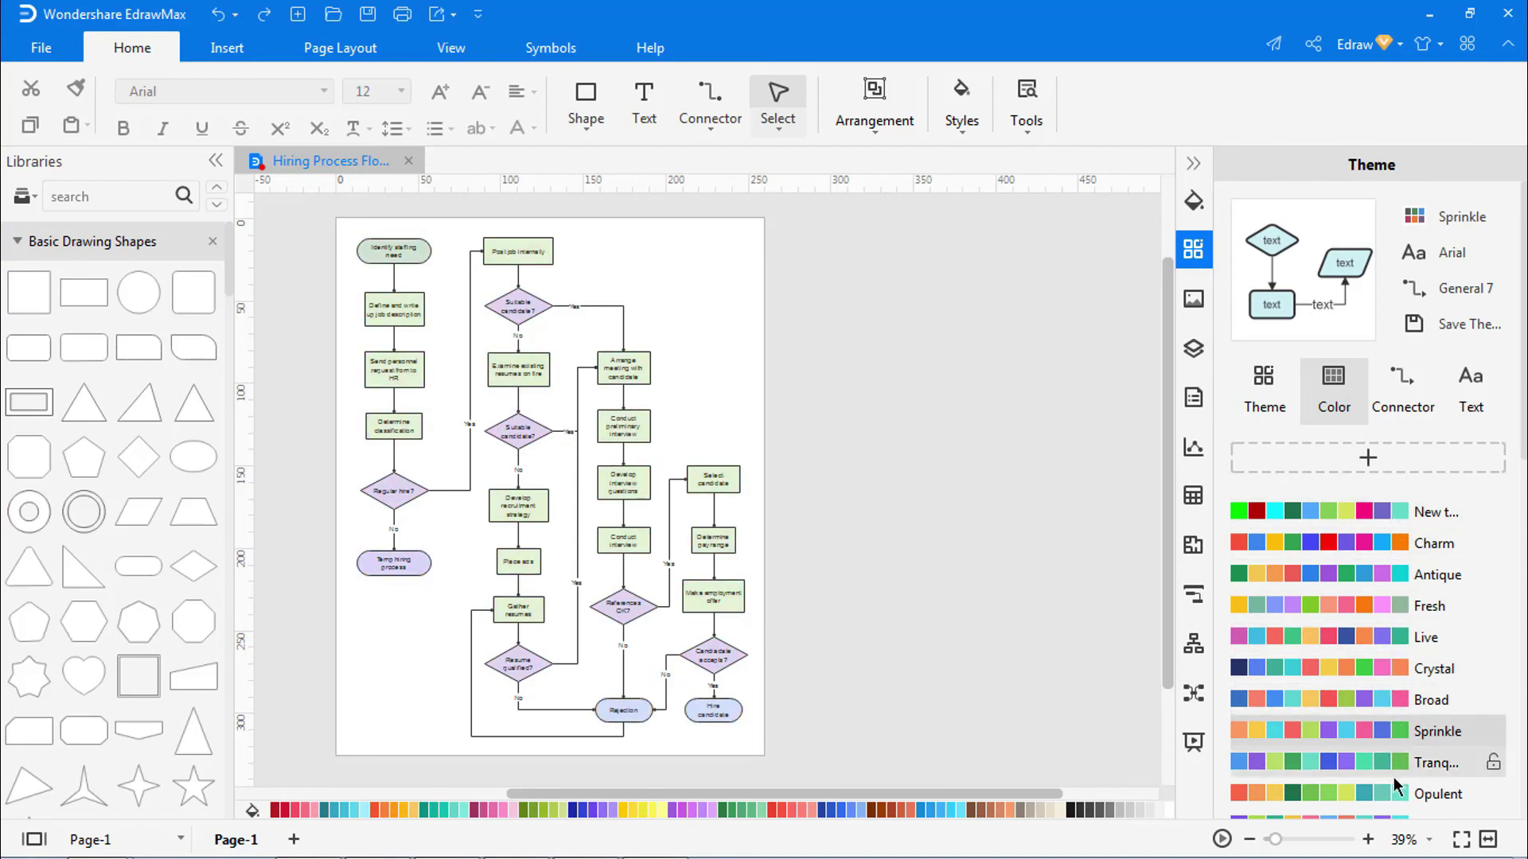
pyautogui.scroll(-5, 1398, 716)
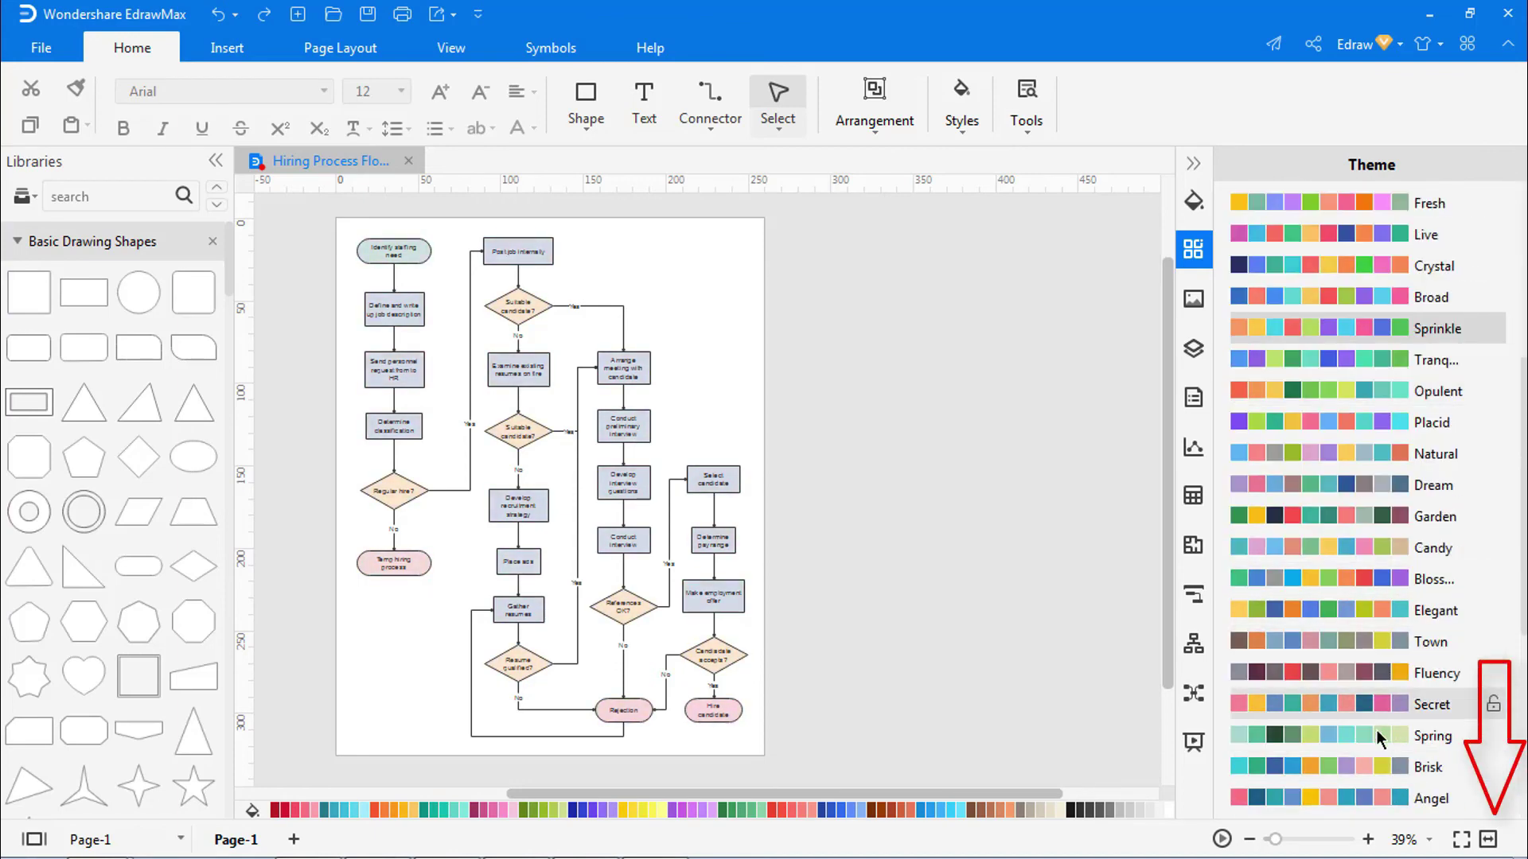
pyautogui.scroll(-1, 1391, 788)
pyautogui.scroll(4, 1372, 509)
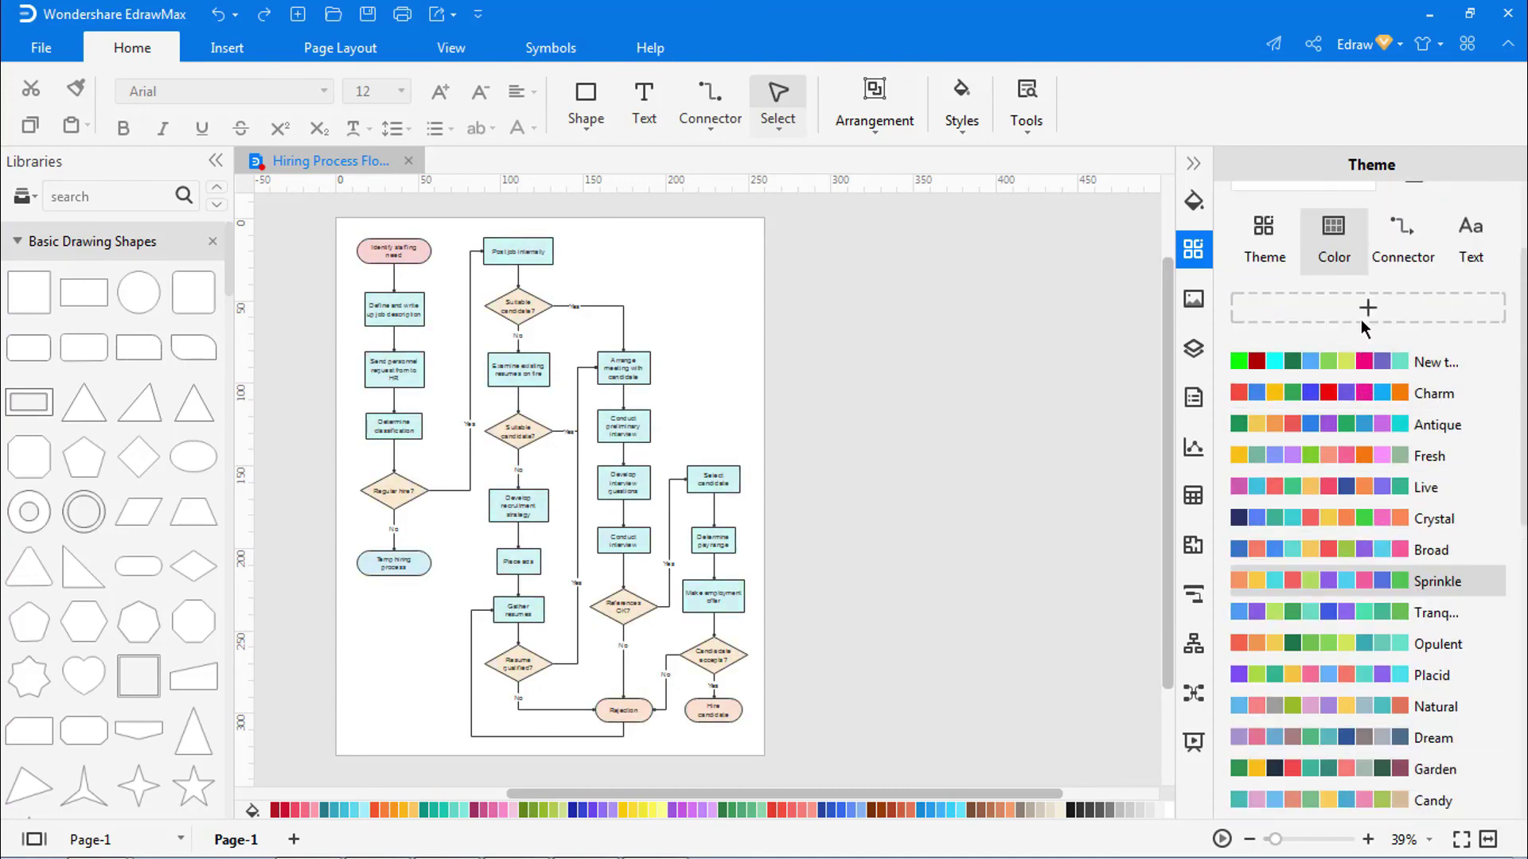
# Start a new color theme with red, light cyan, brown and light blue for Accents 1, 2, 3 and 5.
pyautogui.click(1368, 309)
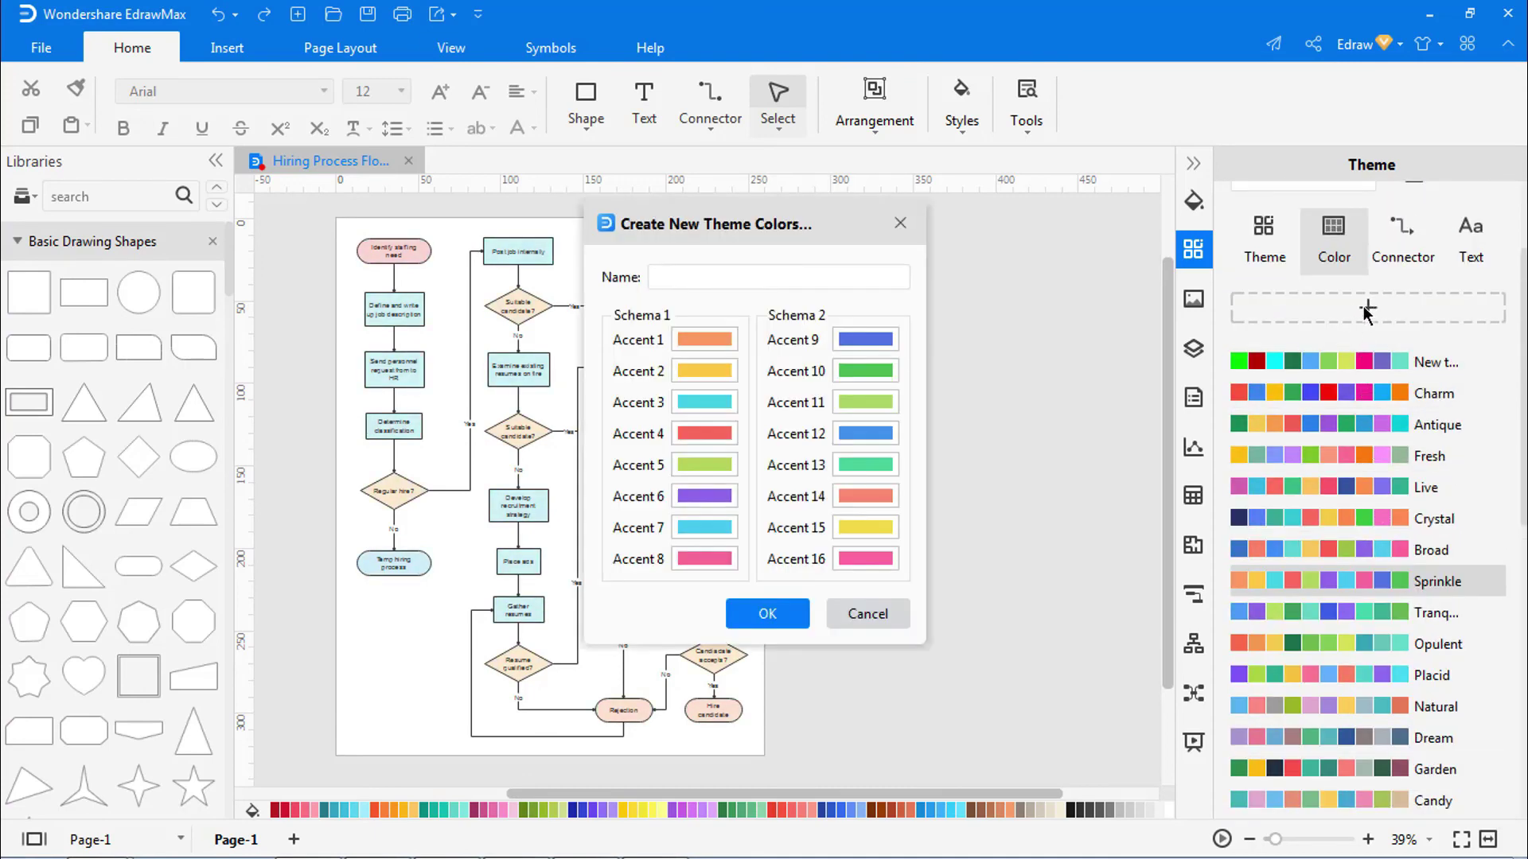
pyautogui.click(704, 340)
pyautogui.click(757, 260)
pyautogui.click(759, 263)
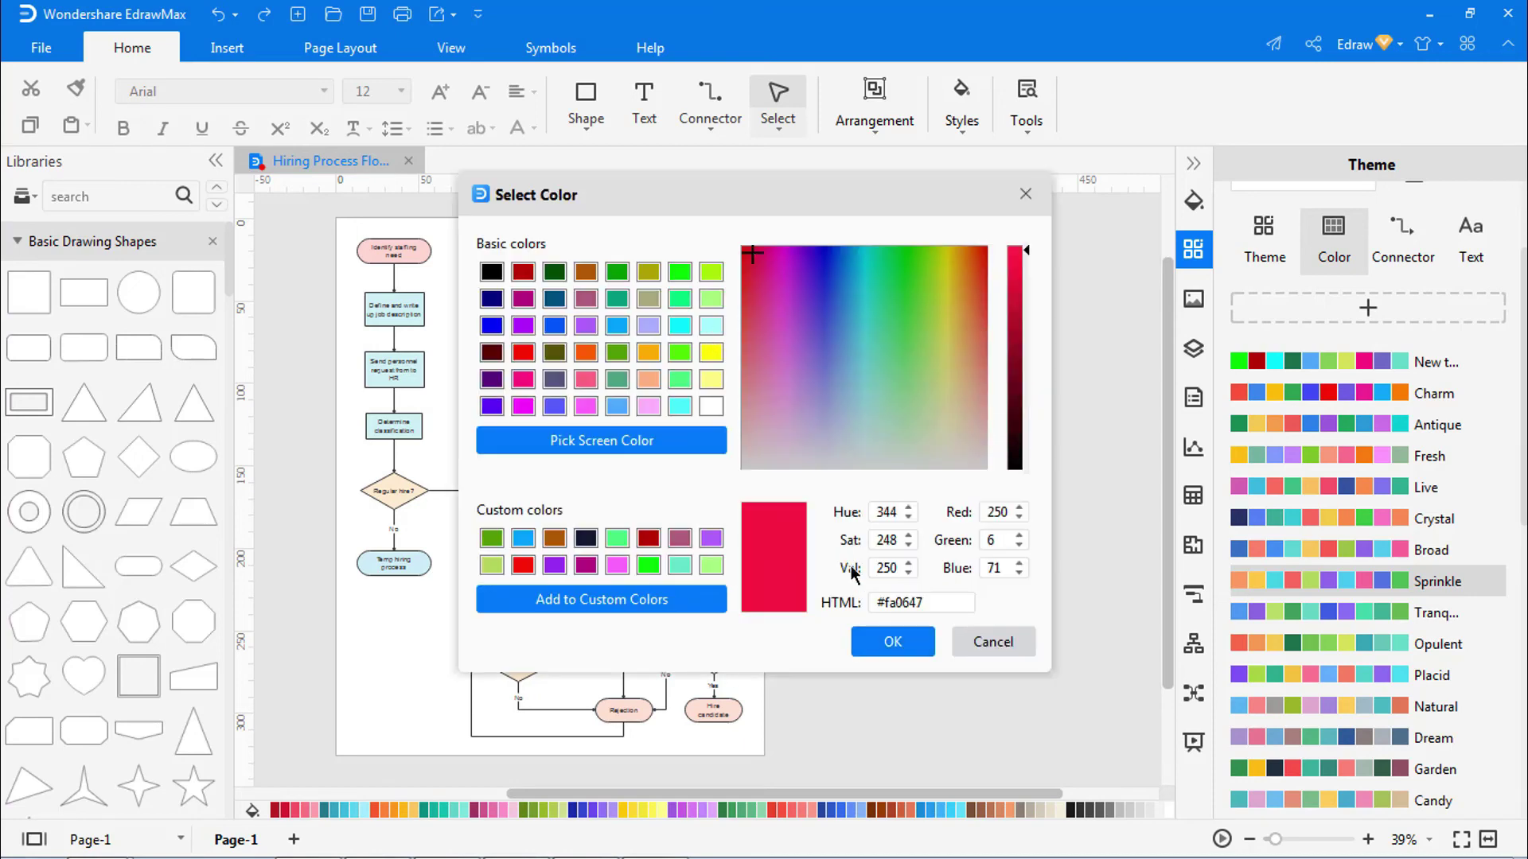
pyautogui.click(892, 639)
pyautogui.click(704, 371)
pyautogui.click(711, 325)
pyautogui.click(892, 641)
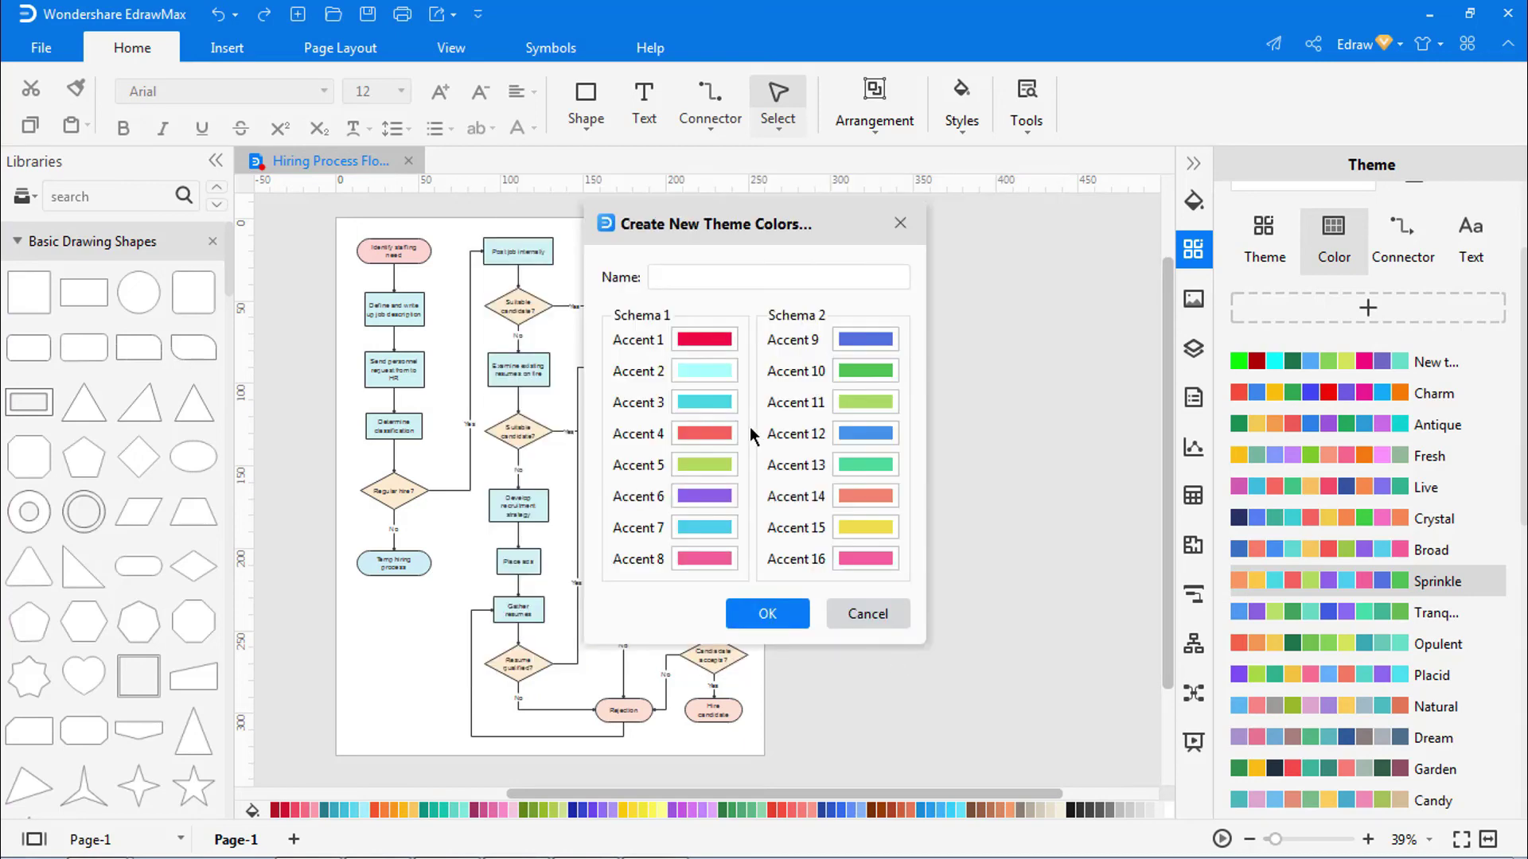
pyautogui.click(714, 403)
pyautogui.click(586, 272)
pyautogui.click(873, 644)
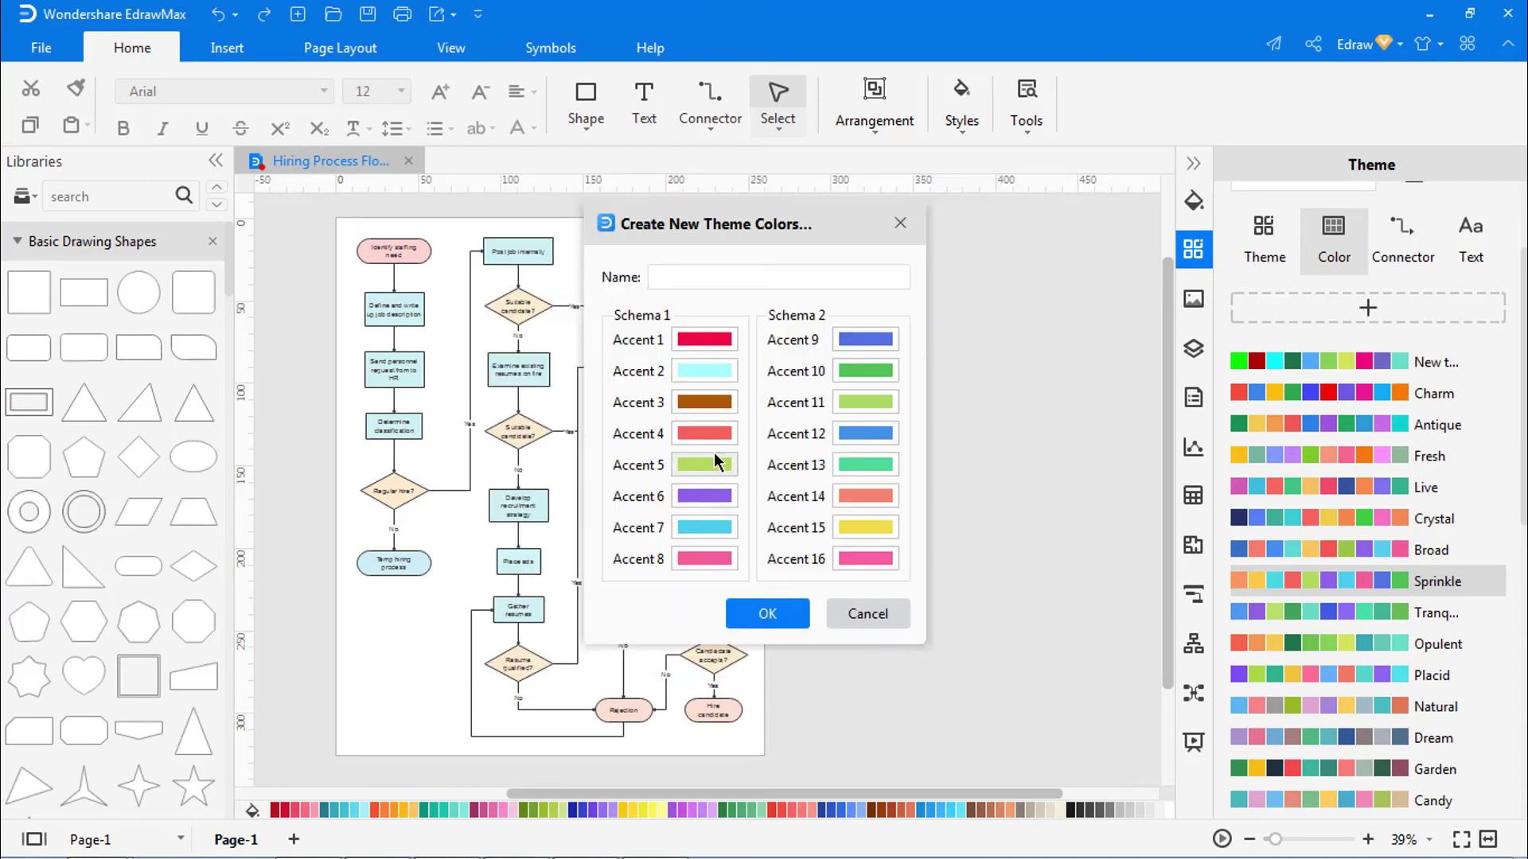
pyautogui.click(704, 434)
pyautogui.click(618, 406)
pyautogui.click(915, 641)
# Set Accents 6, 7, 8 and 9 to yellow, bright green, violet and yellow-green.
pyautogui.click(704, 496)
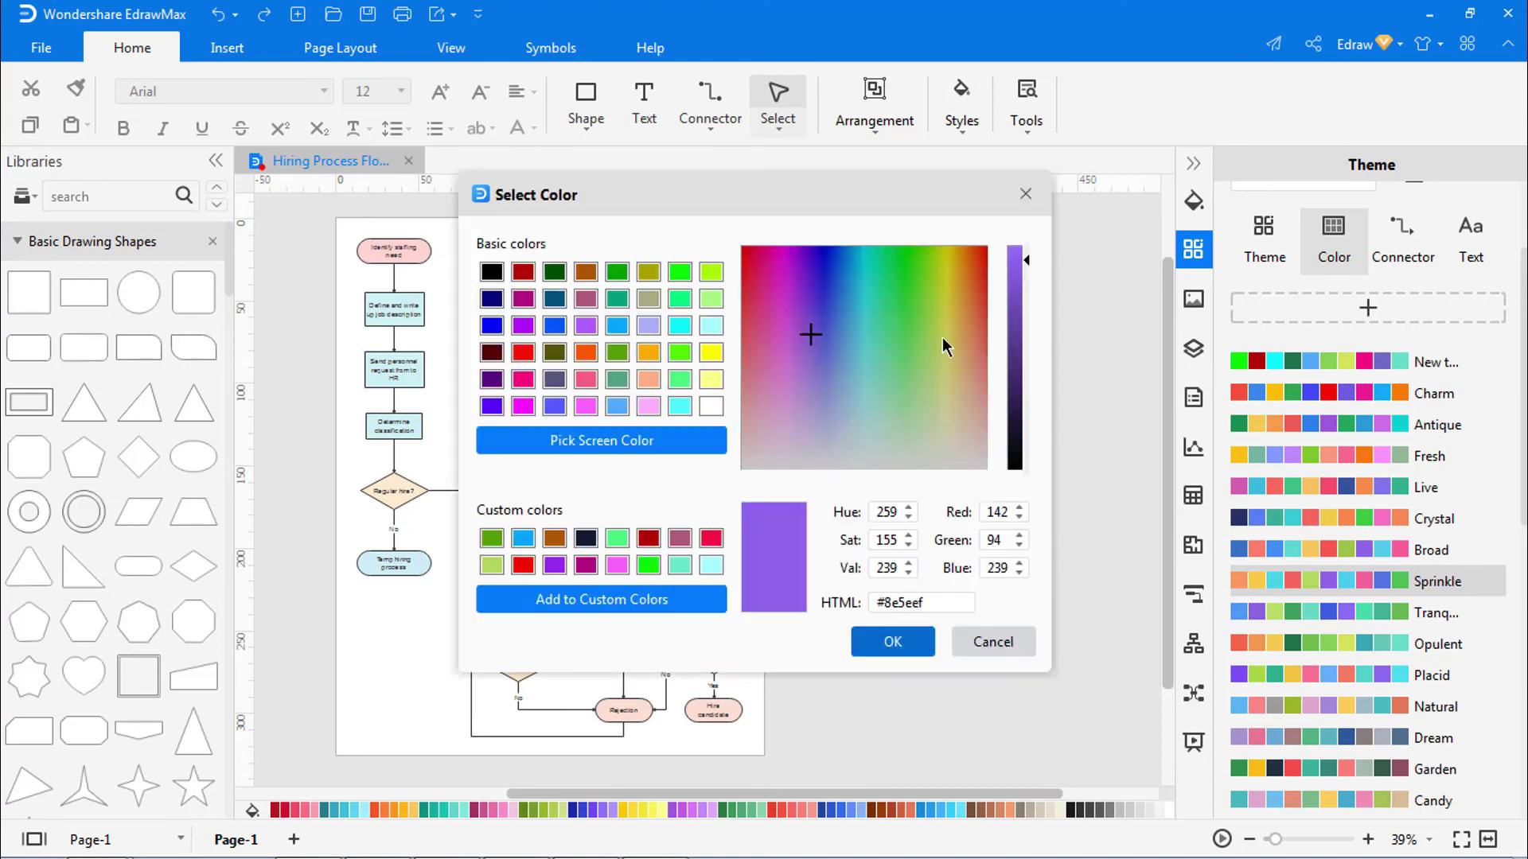
pyautogui.click(947, 347)
pyautogui.click(893, 641)
pyautogui.click(710, 538)
pyautogui.click(679, 352)
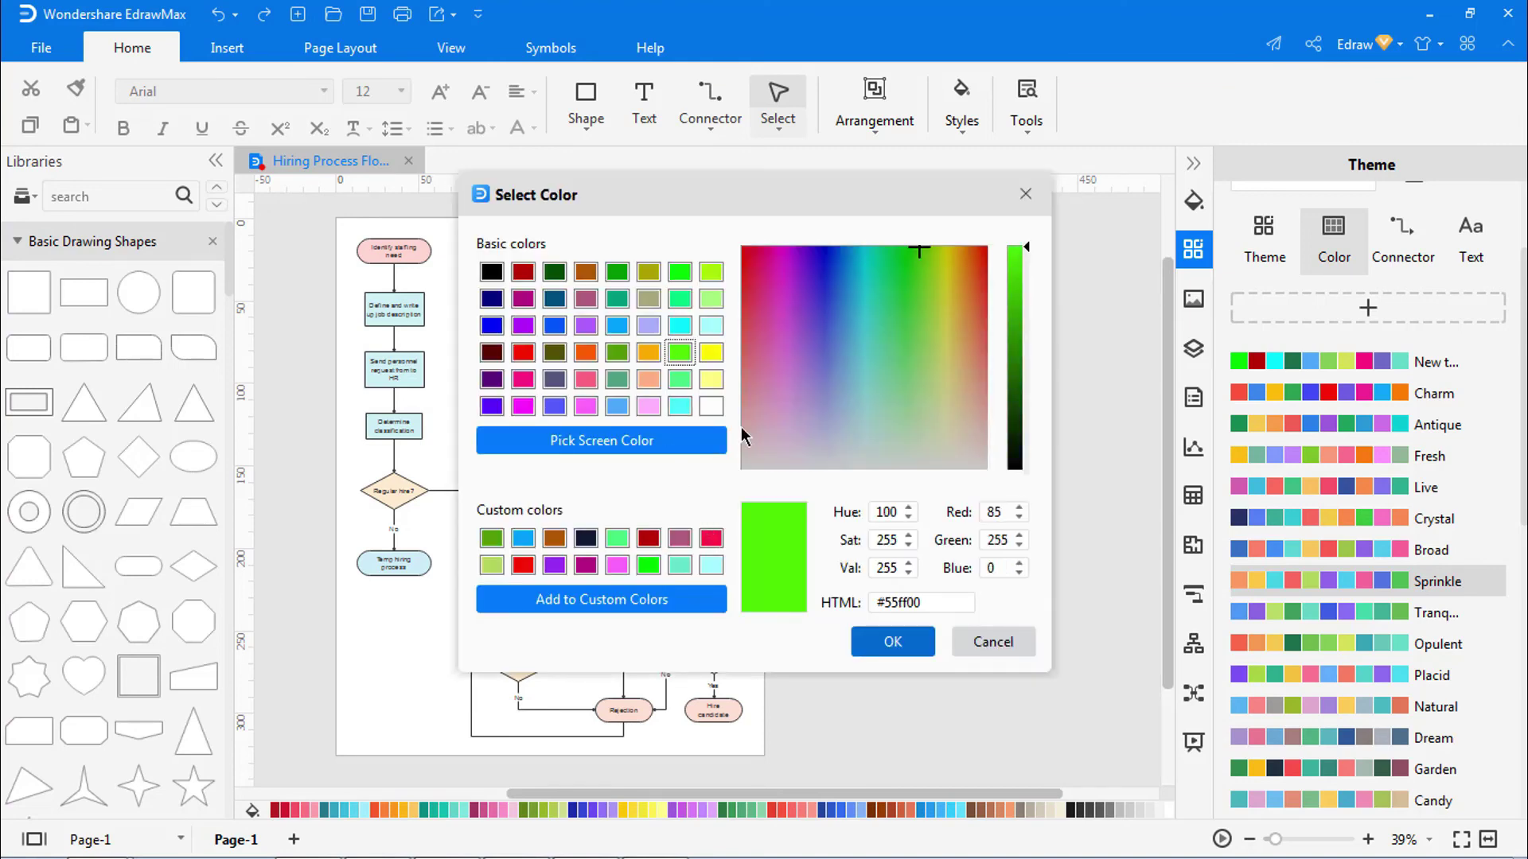
pyautogui.click(893, 641)
pyautogui.click(700, 561)
pyautogui.click(491, 406)
pyautogui.click(892, 642)
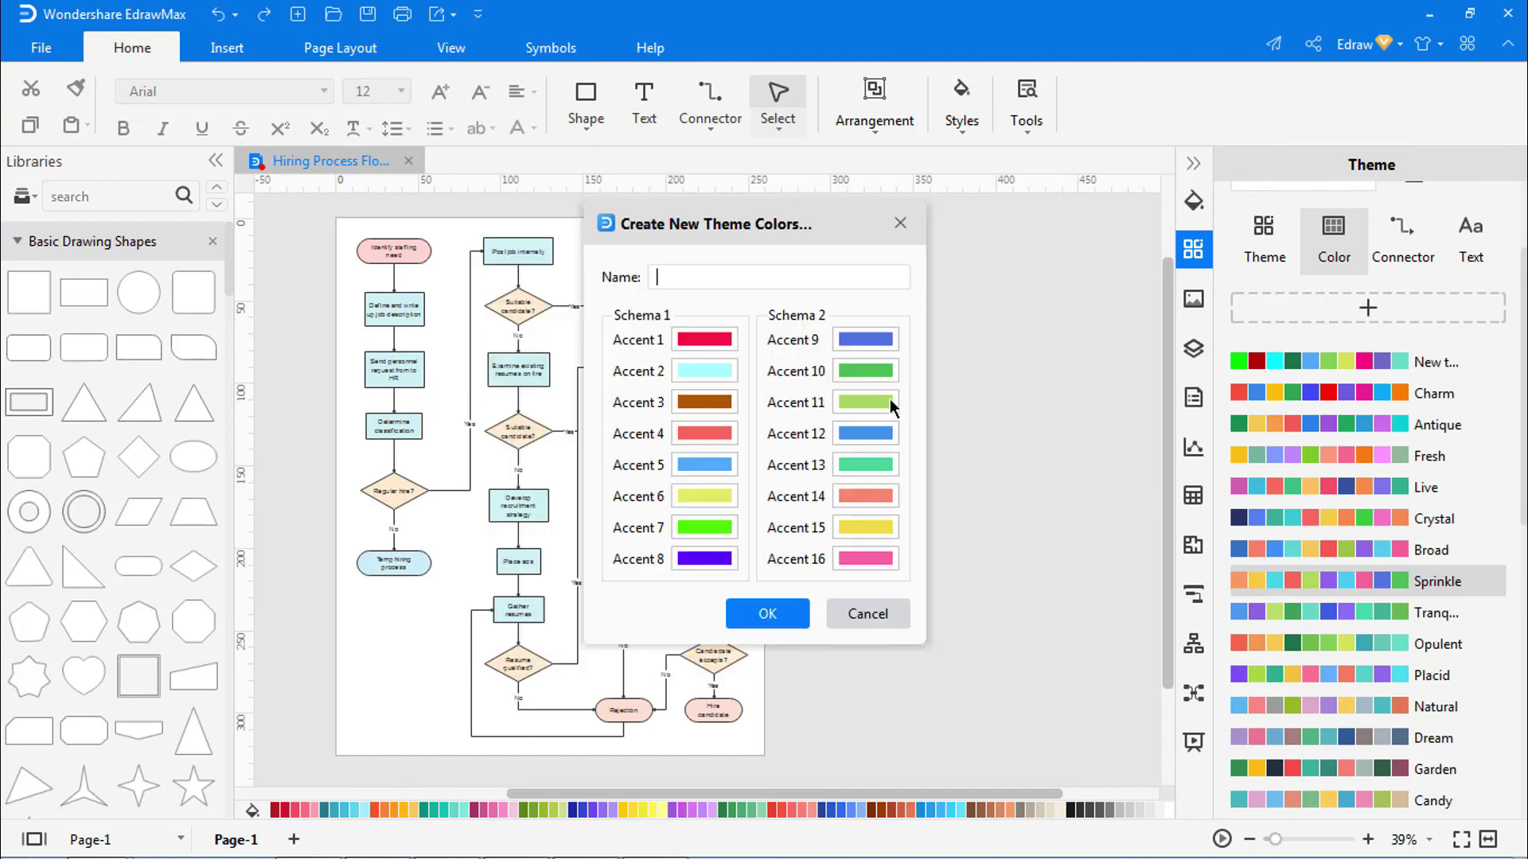
pyautogui.click(890, 401)
pyautogui.click(711, 271)
pyautogui.click(892, 641)
# Set Accents 11, 13, 14 and 16 to turquoise, dark green, yellow and blue.
pyautogui.click(865, 401)
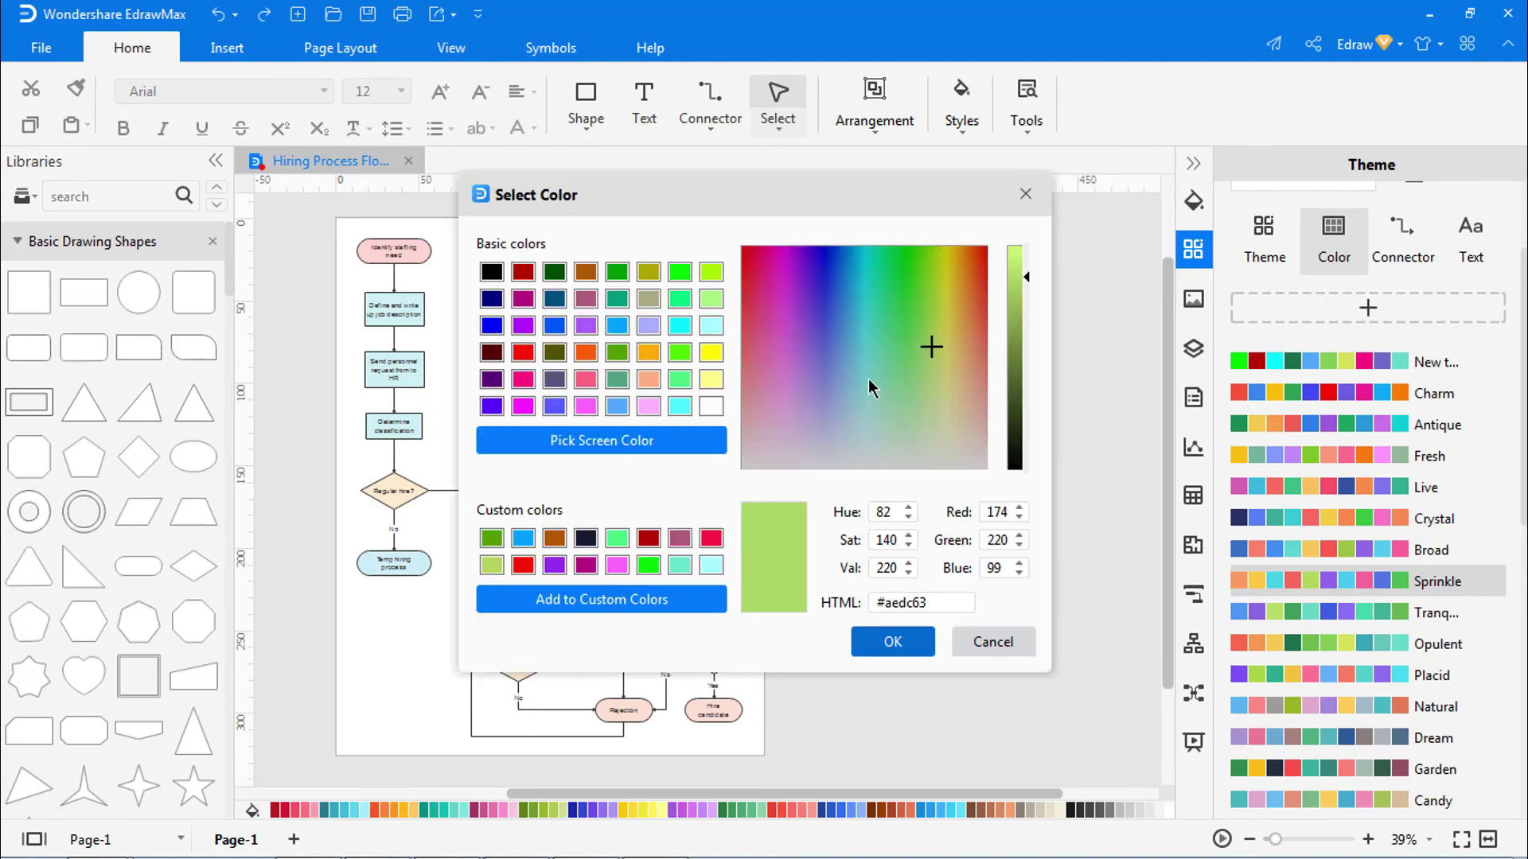
pyautogui.click(863, 354)
pyautogui.click(893, 641)
pyautogui.click(865, 465)
pyautogui.click(555, 271)
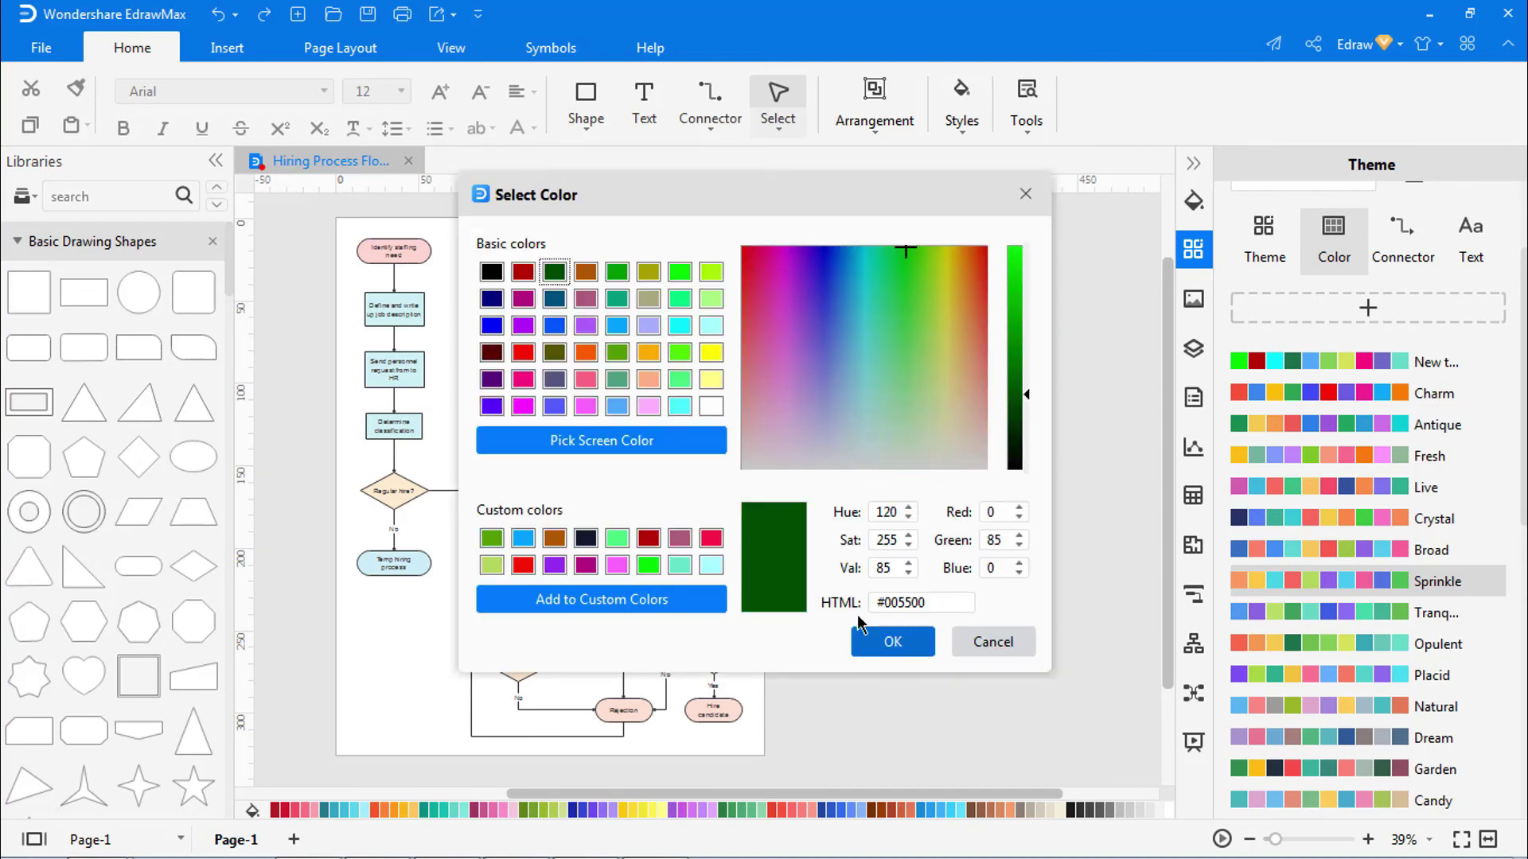
pyautogui.click(893, 641)
pyautogui.click(865, 495)
pyautogui.click(710, 353)
pyautogui.click(893, 641)
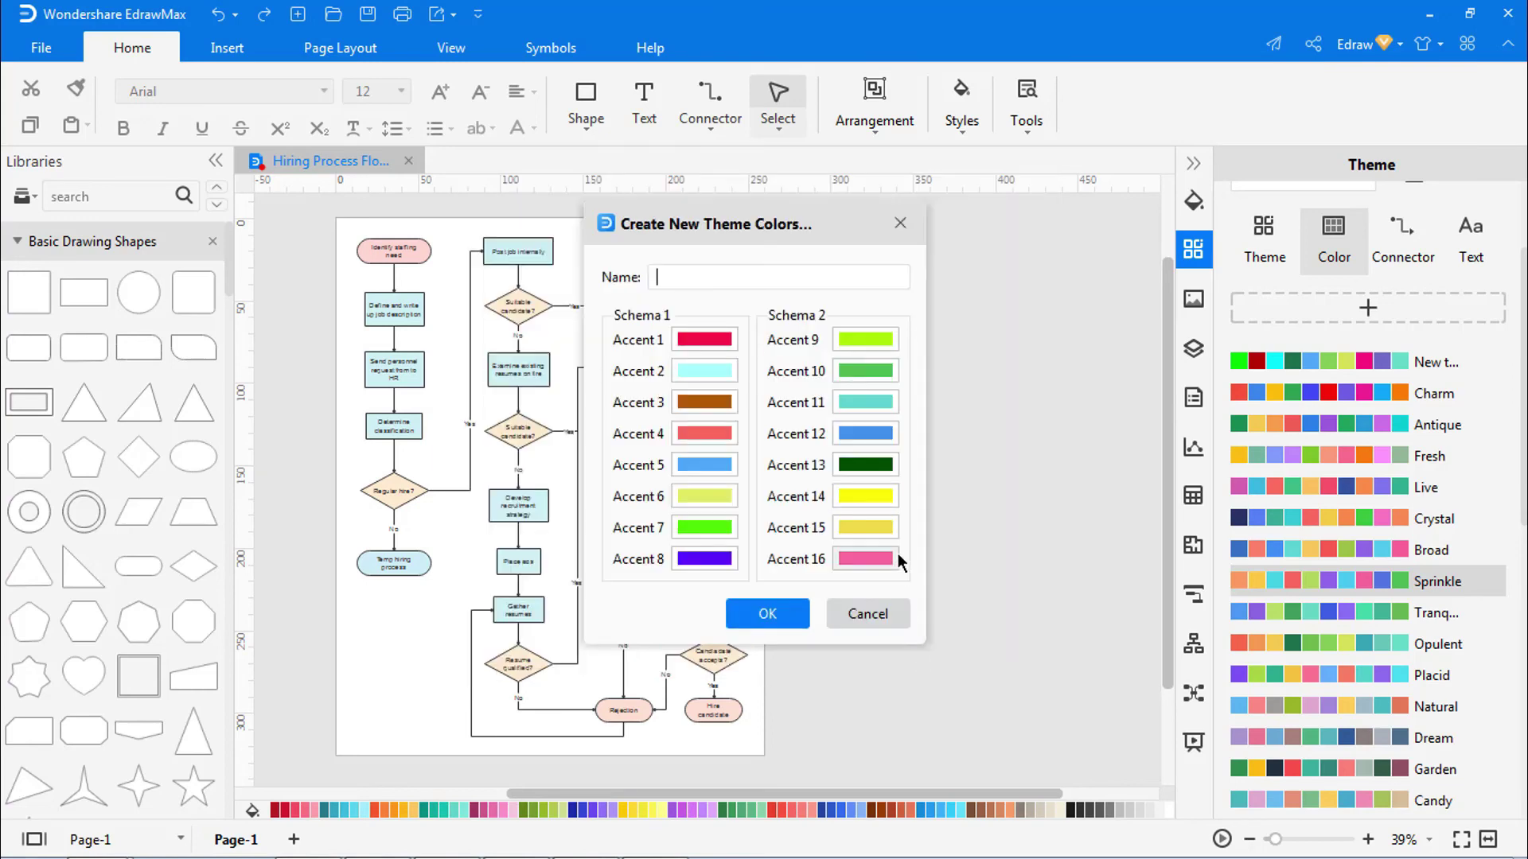
pyautogui.click(891, 563)
pyautogui.click(625, 324)
pyautogui.click(893, 642)
# Name the theme 'newcolor theme' and save it to recolor the flowchart.
pyautogui.click(720, 276)
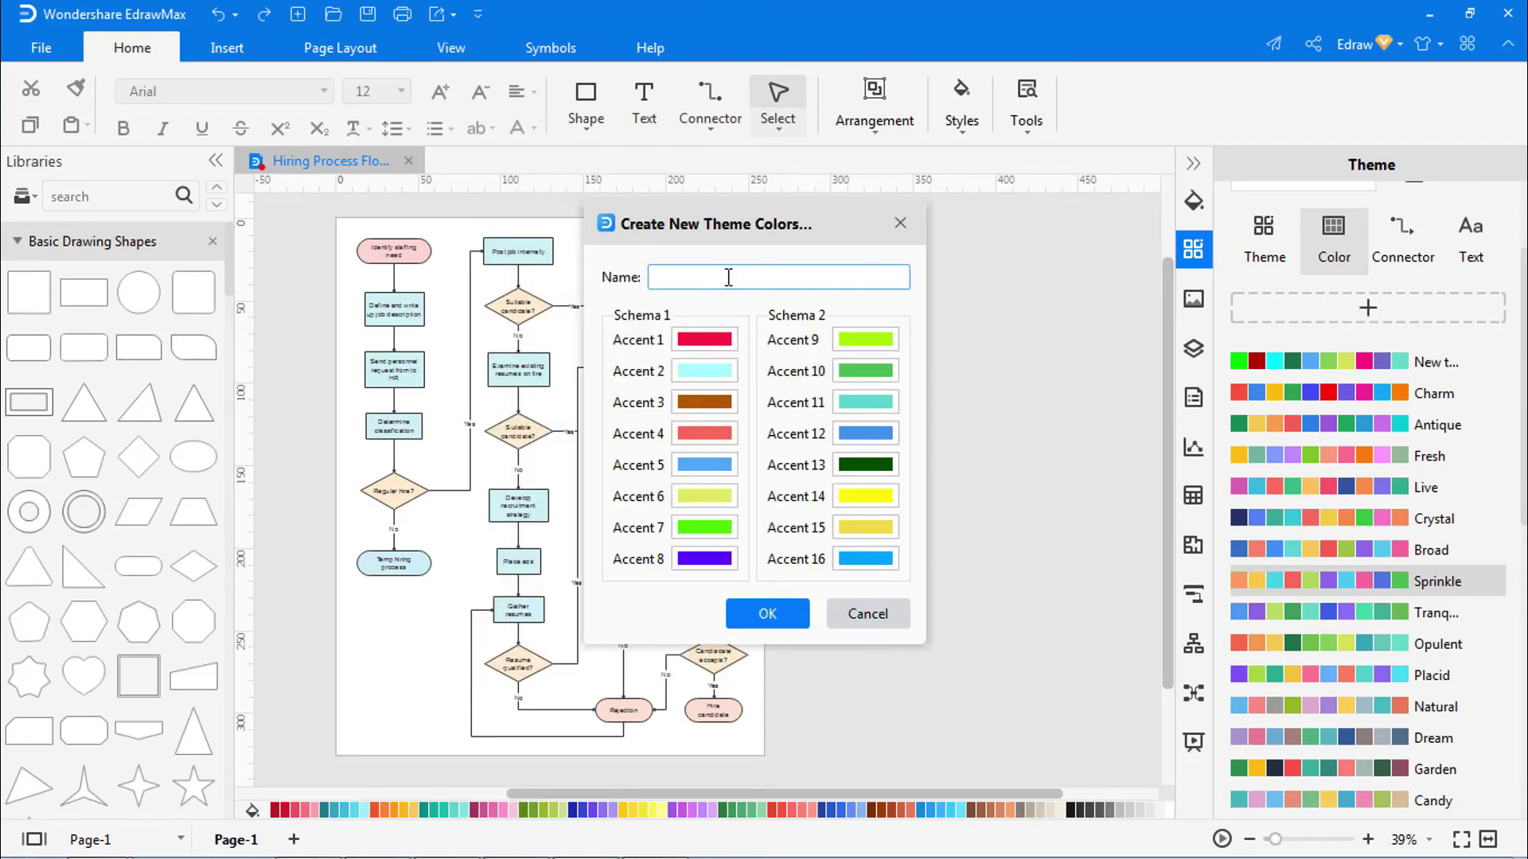
pyautogui.write('newcolor theme')
pyautogui.click(753, 608)
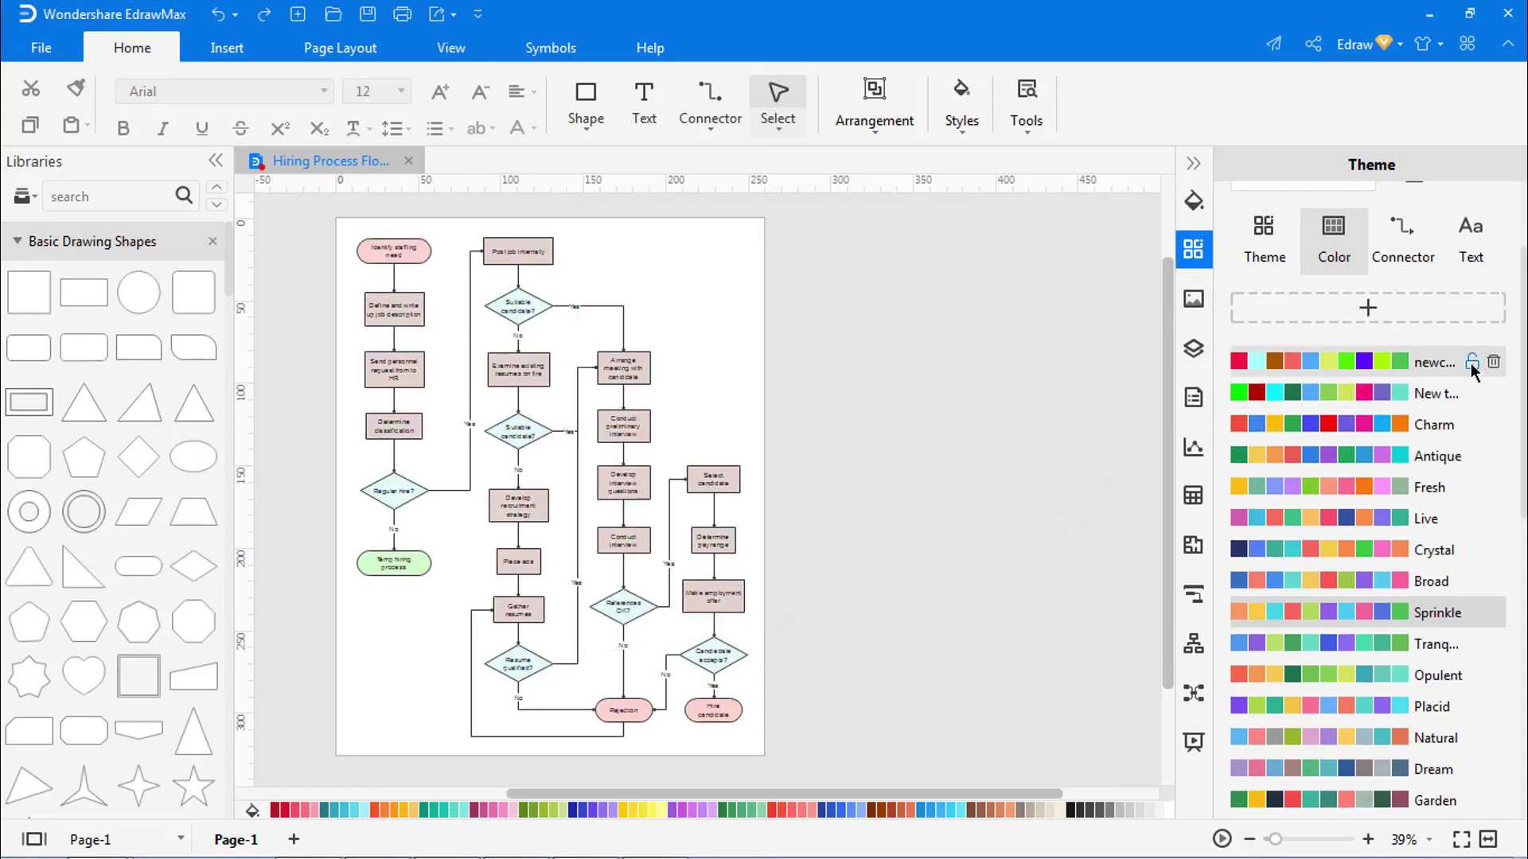
# Try the General 2 and General 3 connector styles, settling on General 8's thin teal lines.
pyautogui.click(1193, 165)
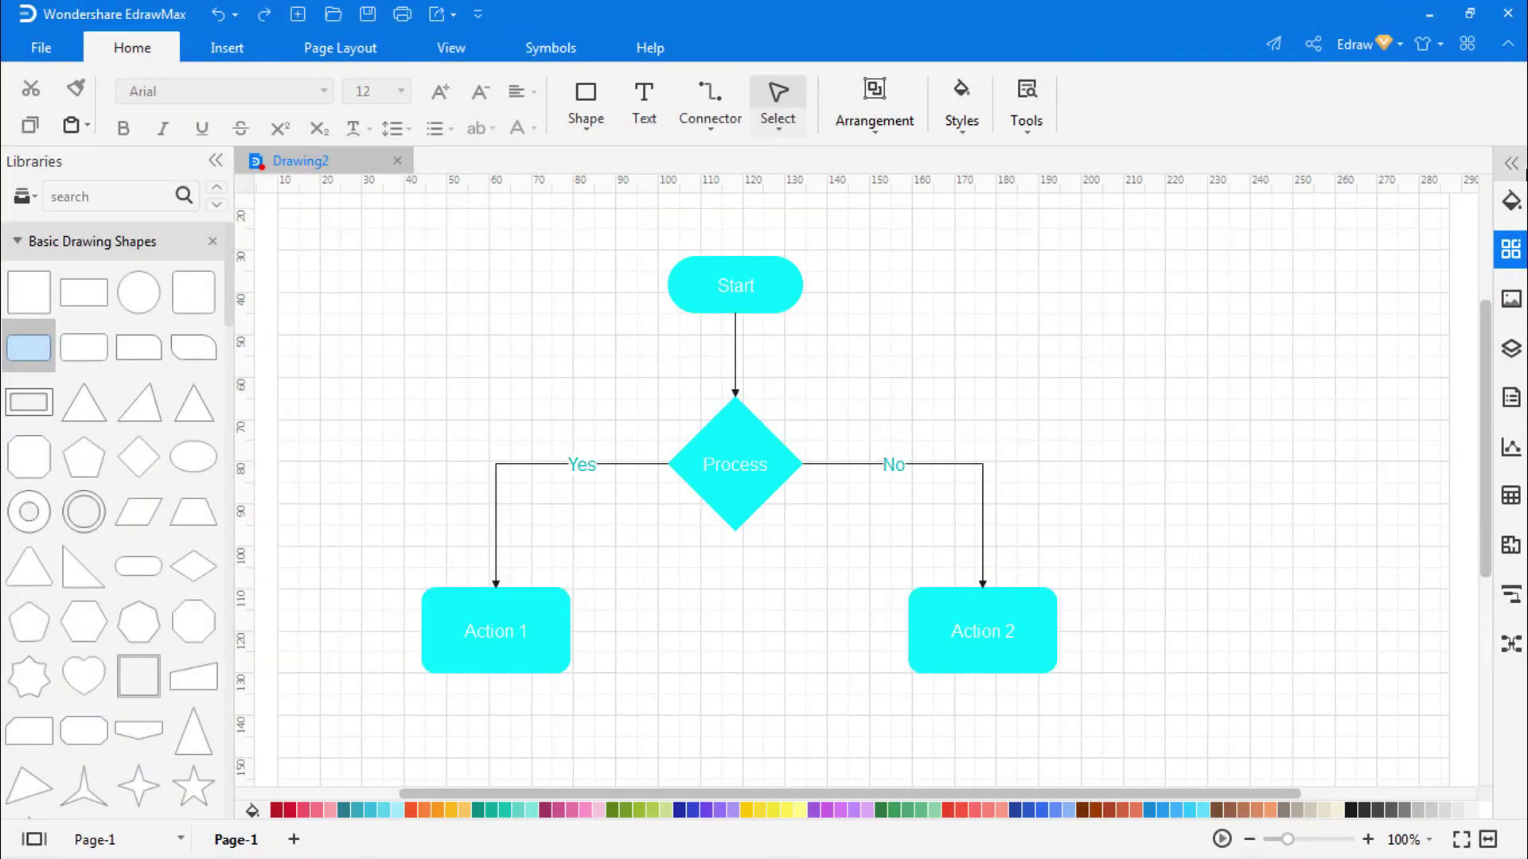
pyautogui.click(1510, 164)
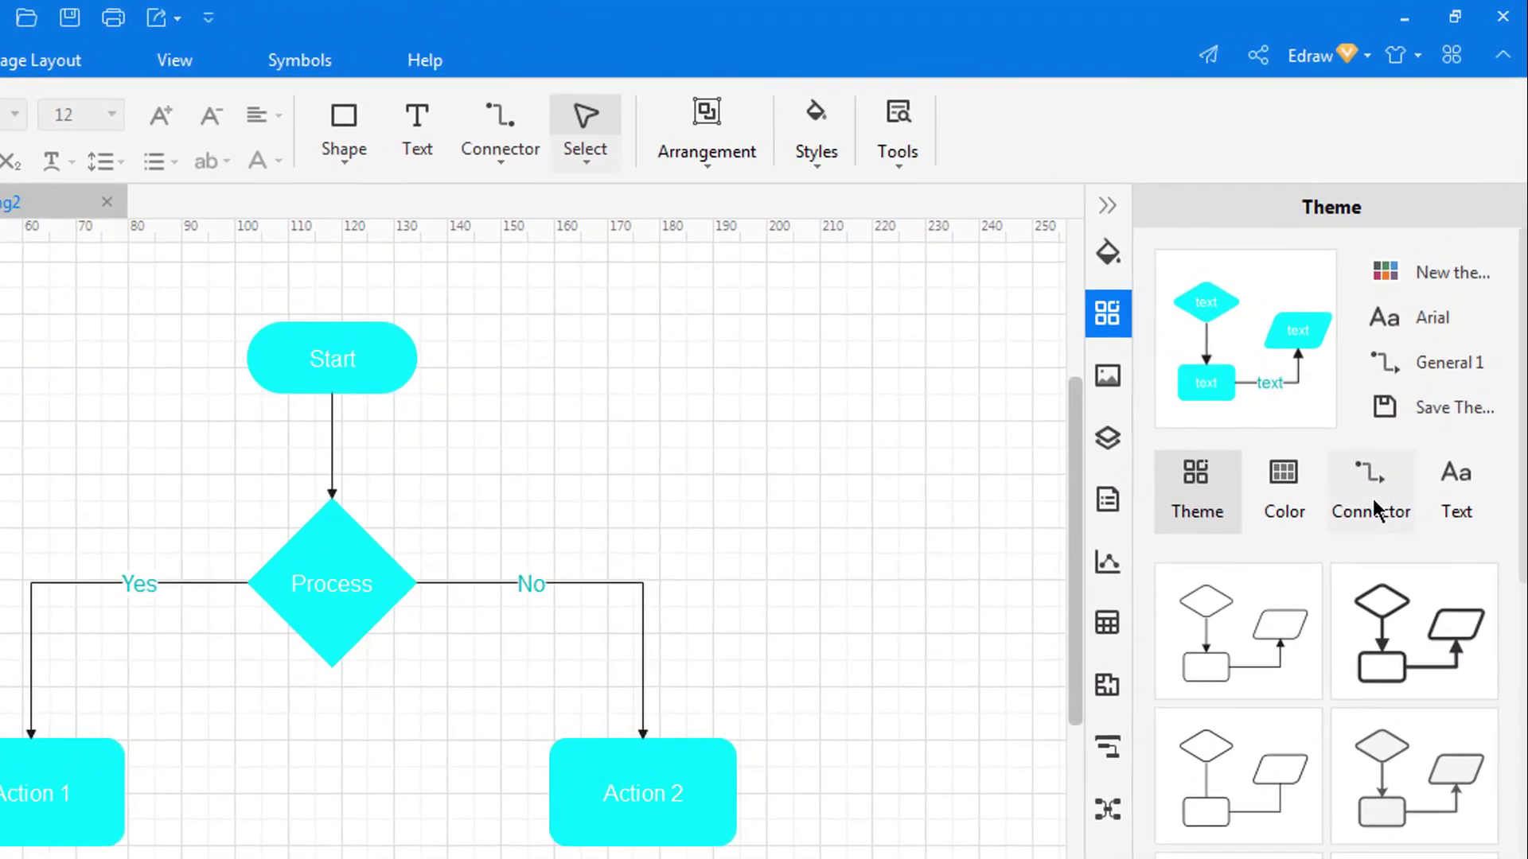
pyautogui.click(1363, 490)
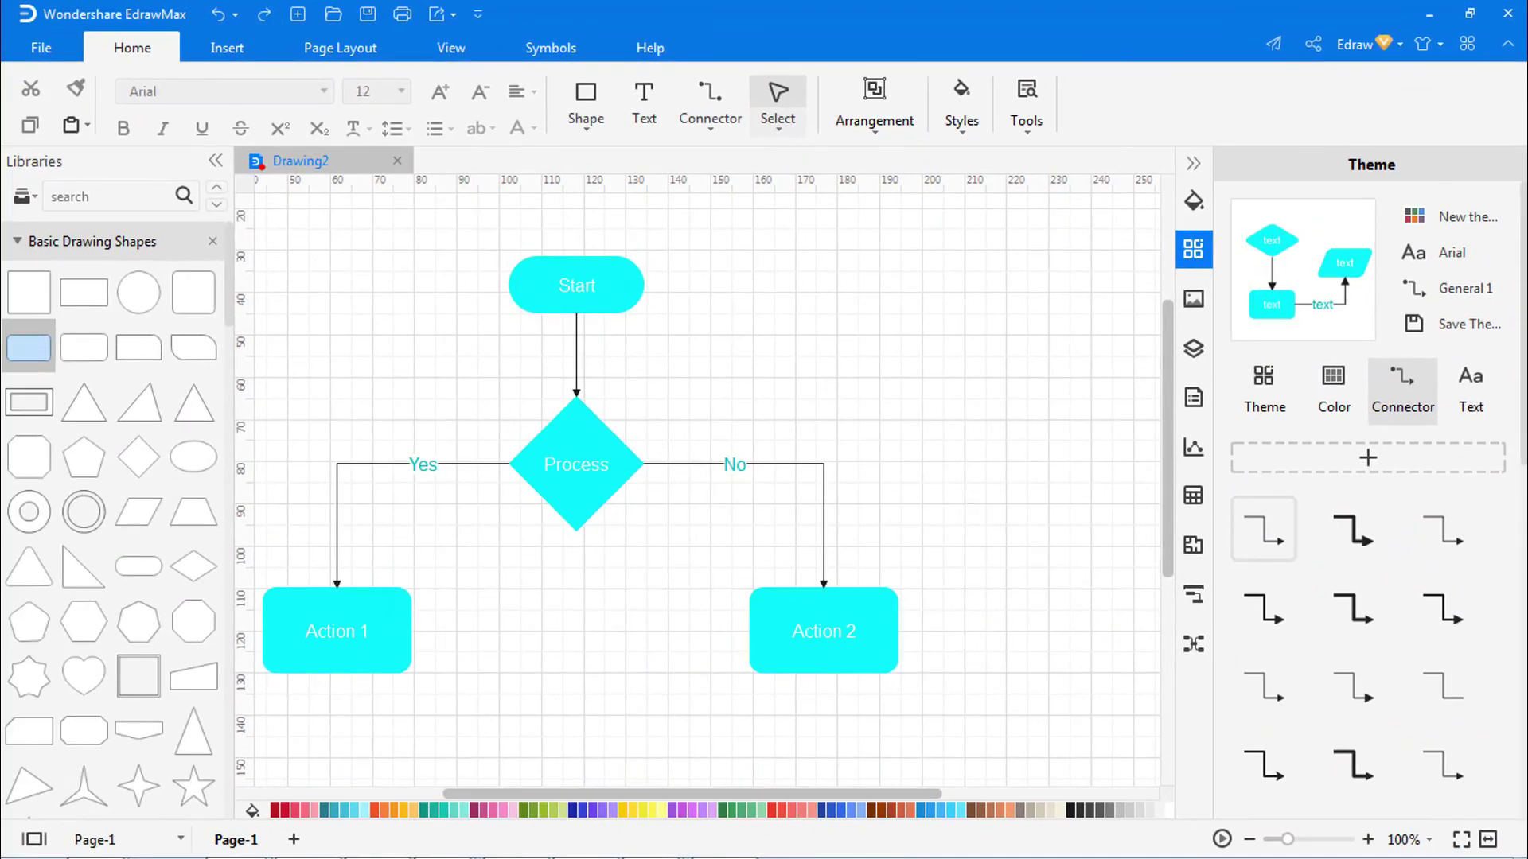
pyautogui.scroll(-5, 1522, 712)
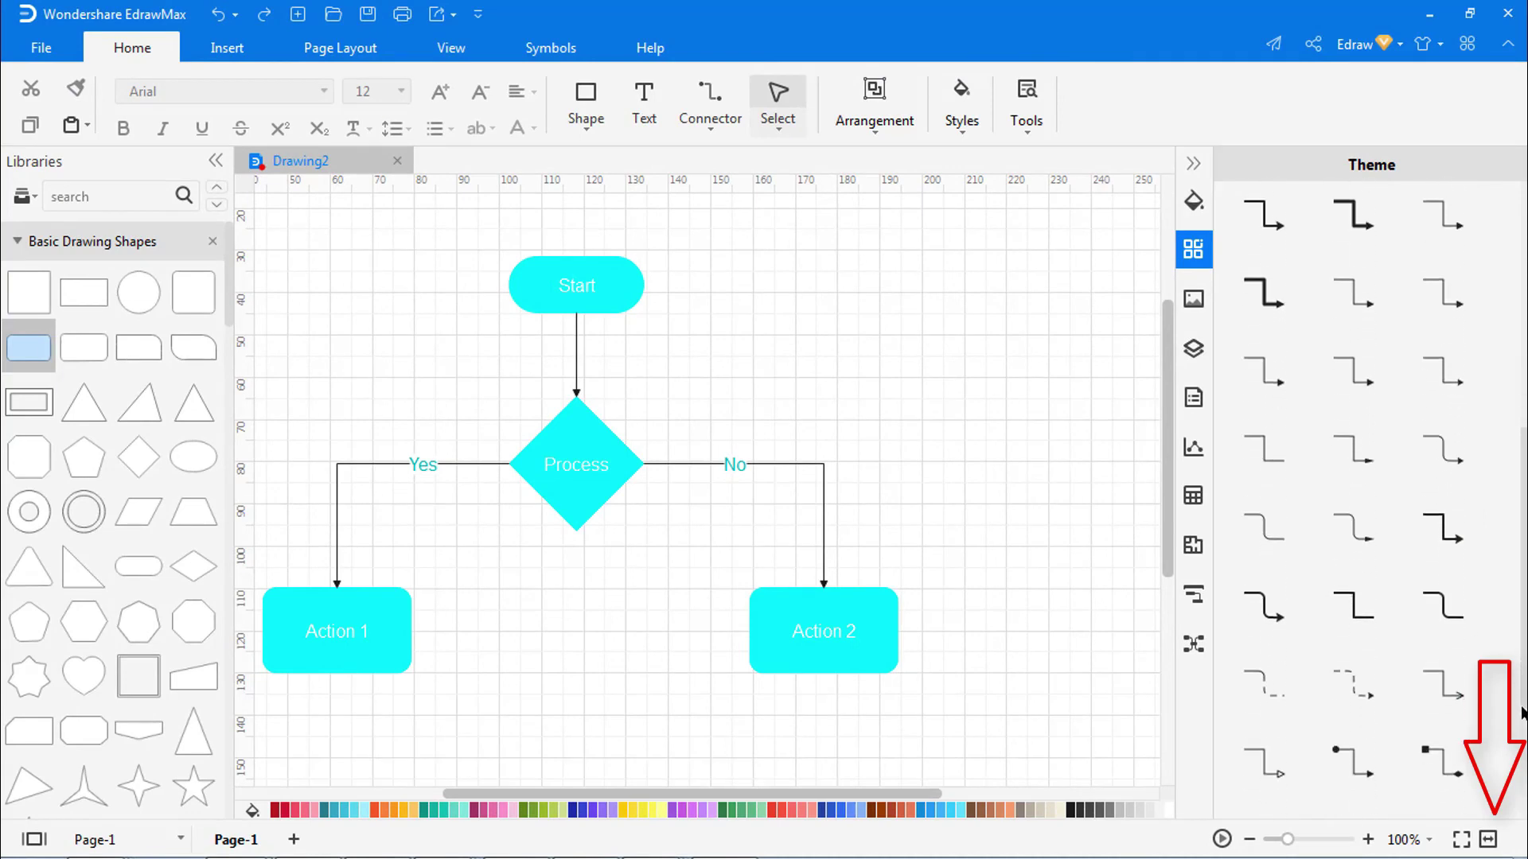
pyautogui.scroll(5, 1522, 712)
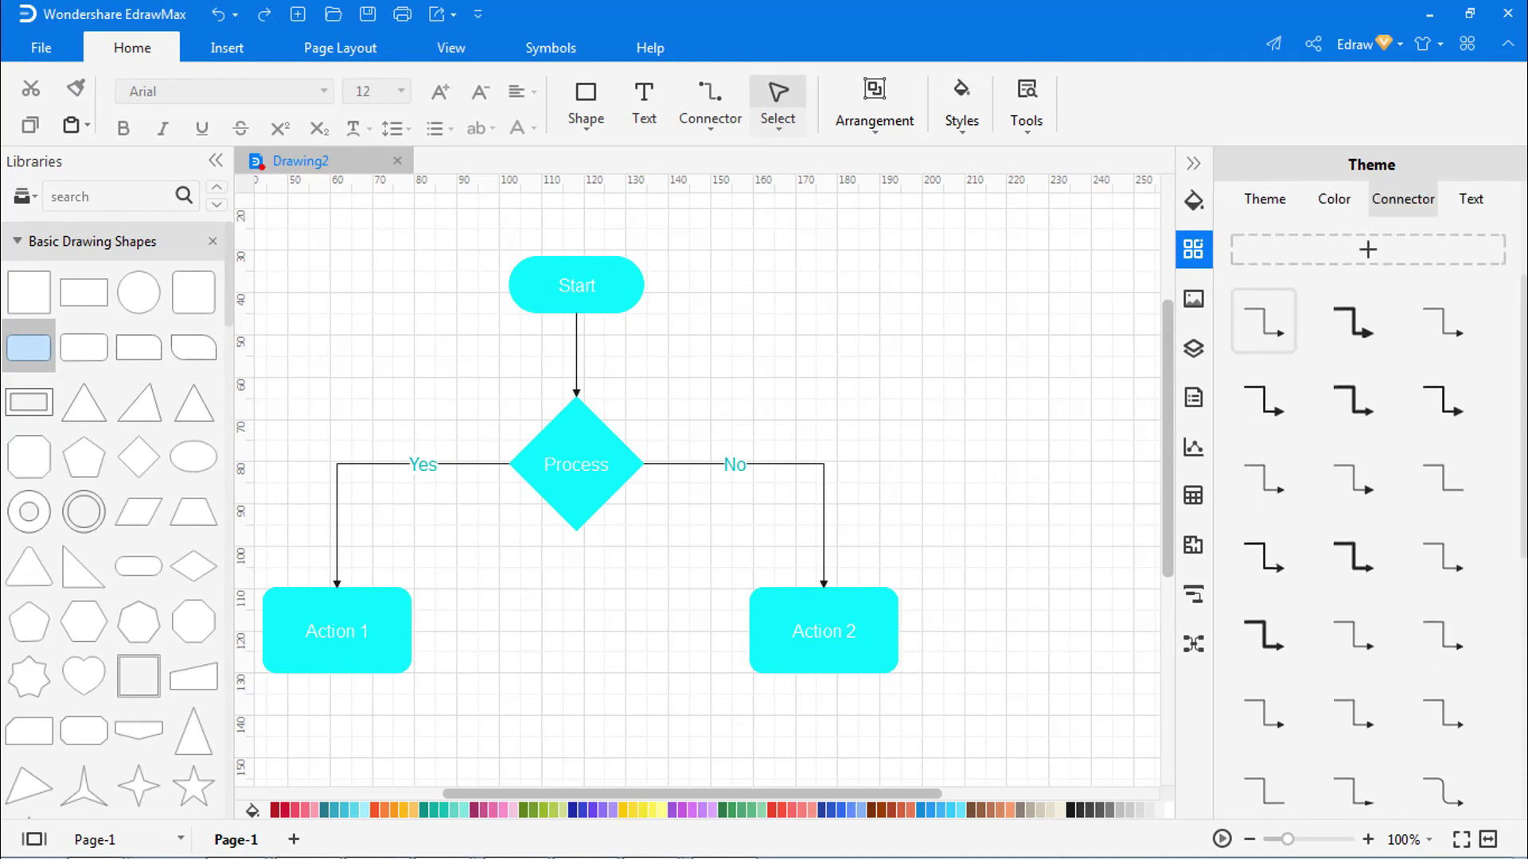
pyautogui.scroll(2, 1399, 509)
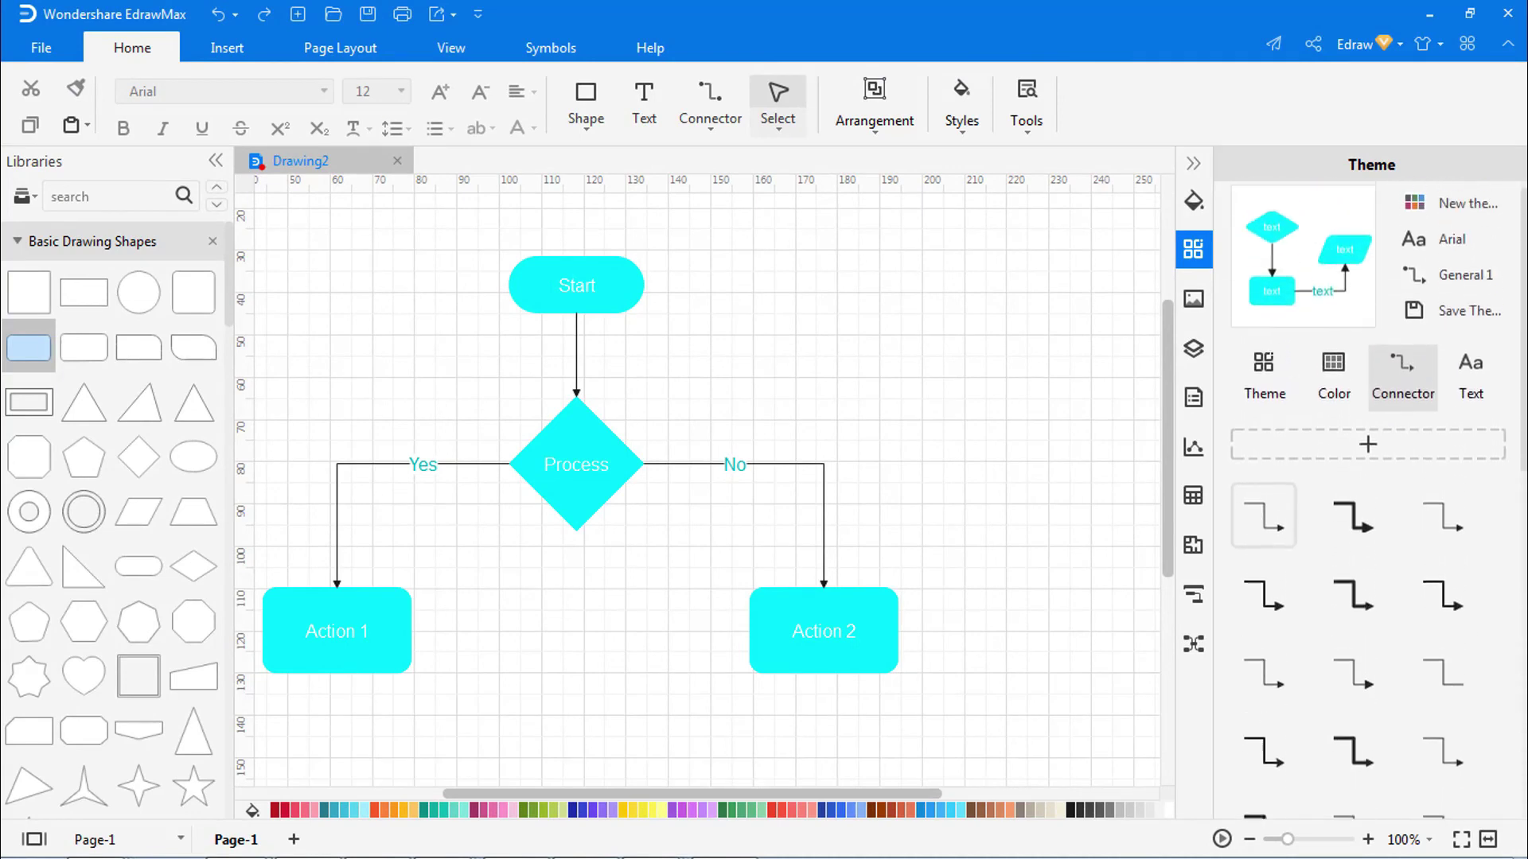
pyautogui.click(1399, 510)
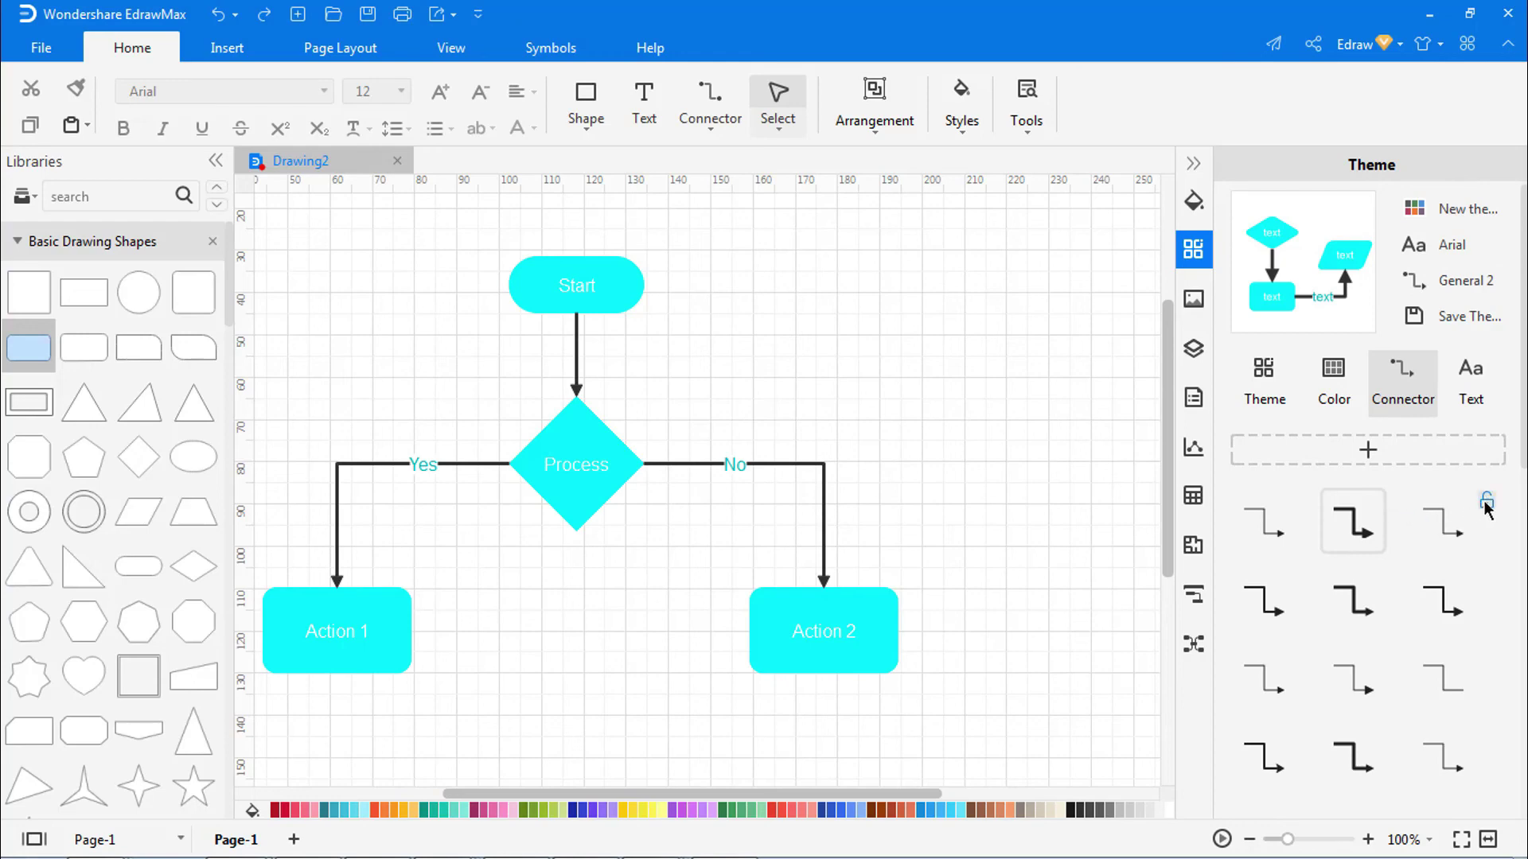
pyautogui.click(1485, 509)
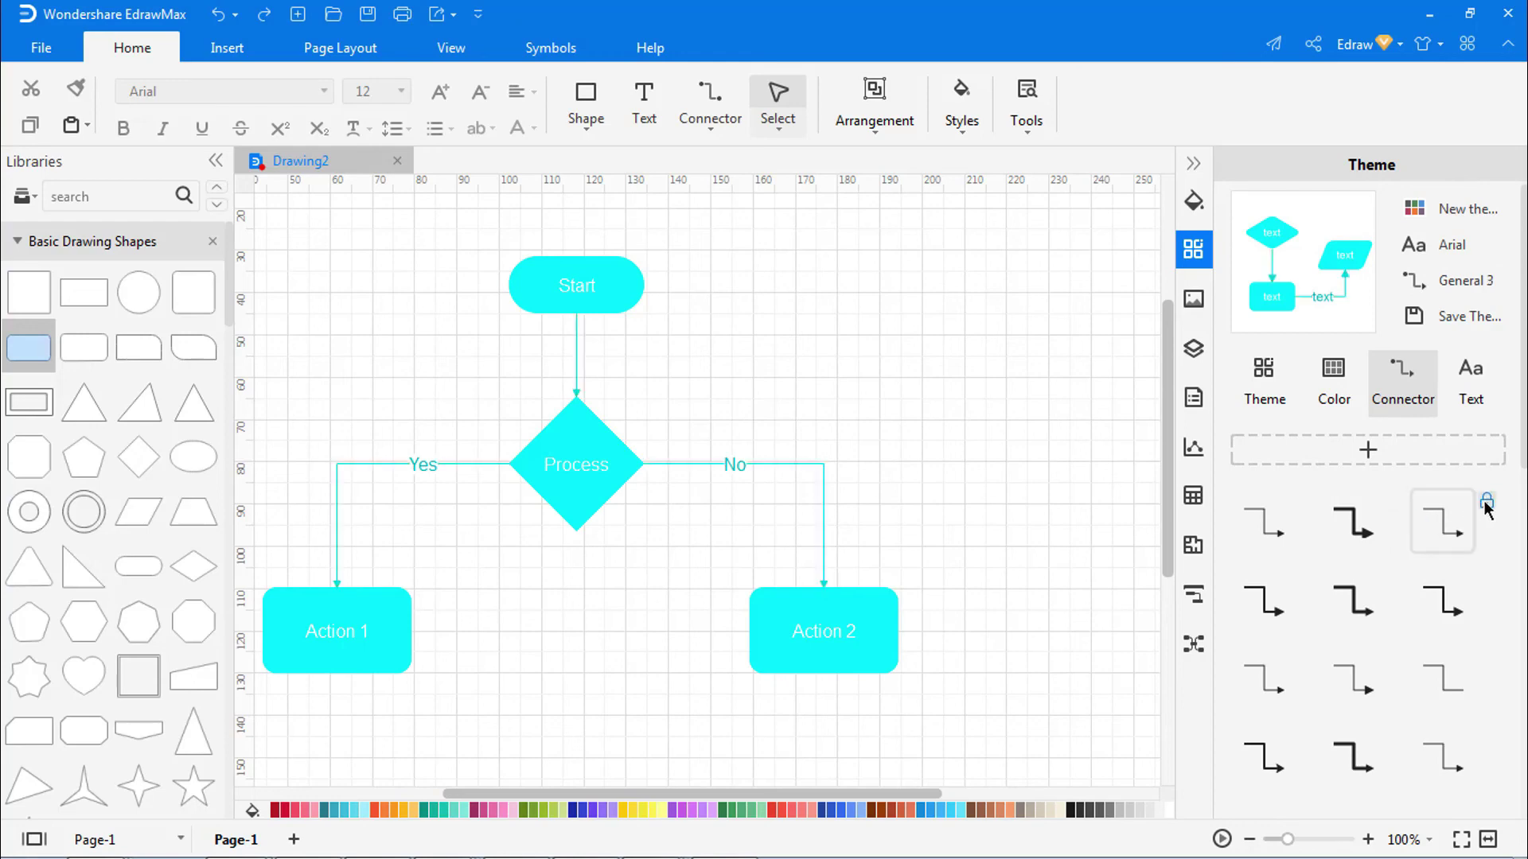
pyautogui.click(1394, 665)
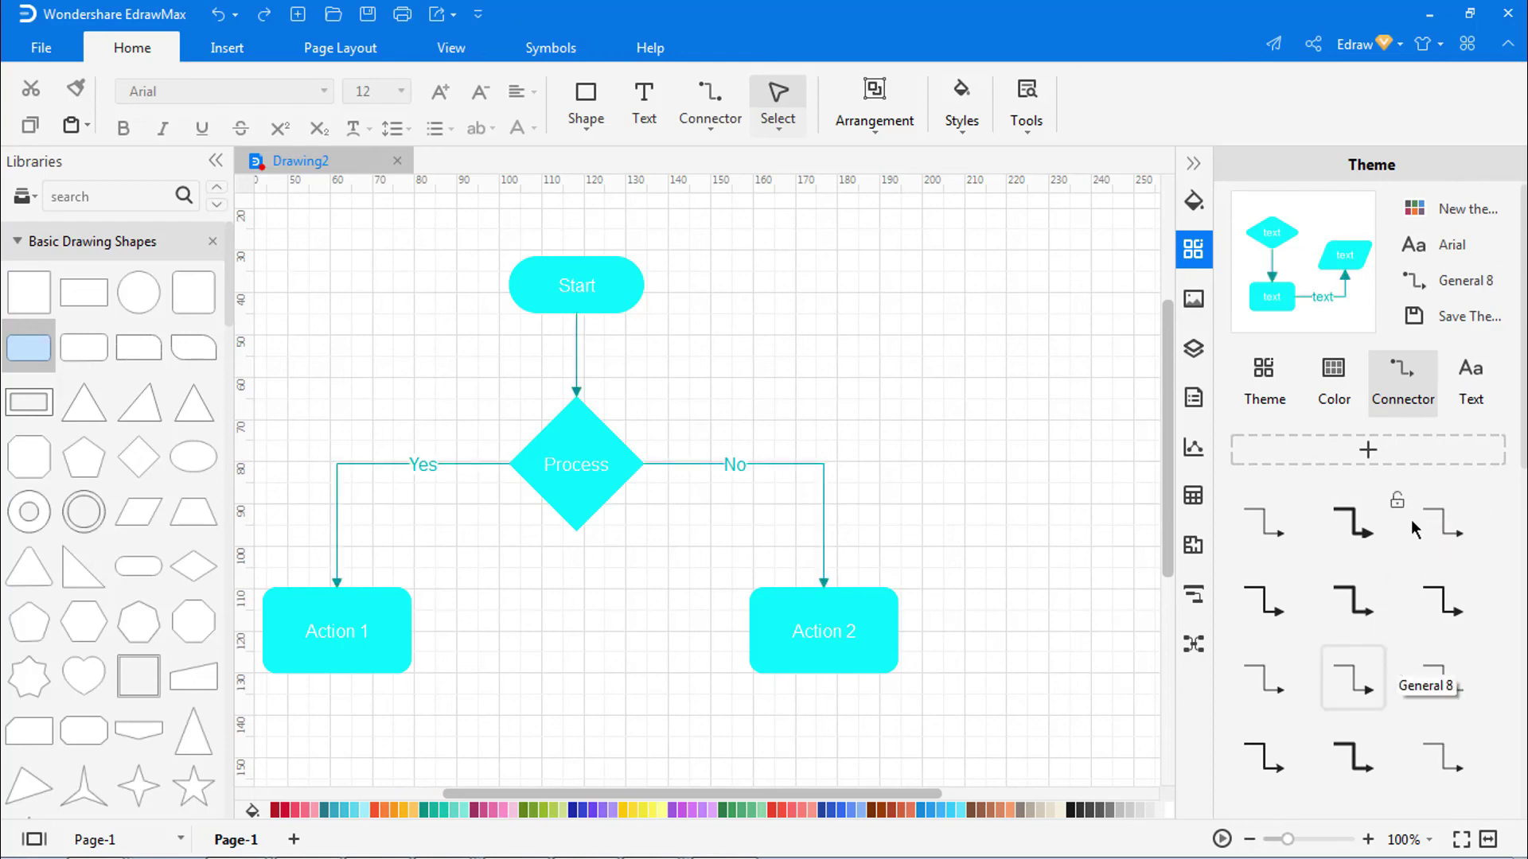
# Start a new connector theme: green at -24% shade, 2% transparency, 2 pt width, dash 13.
pyautogui.click(1406, 446)
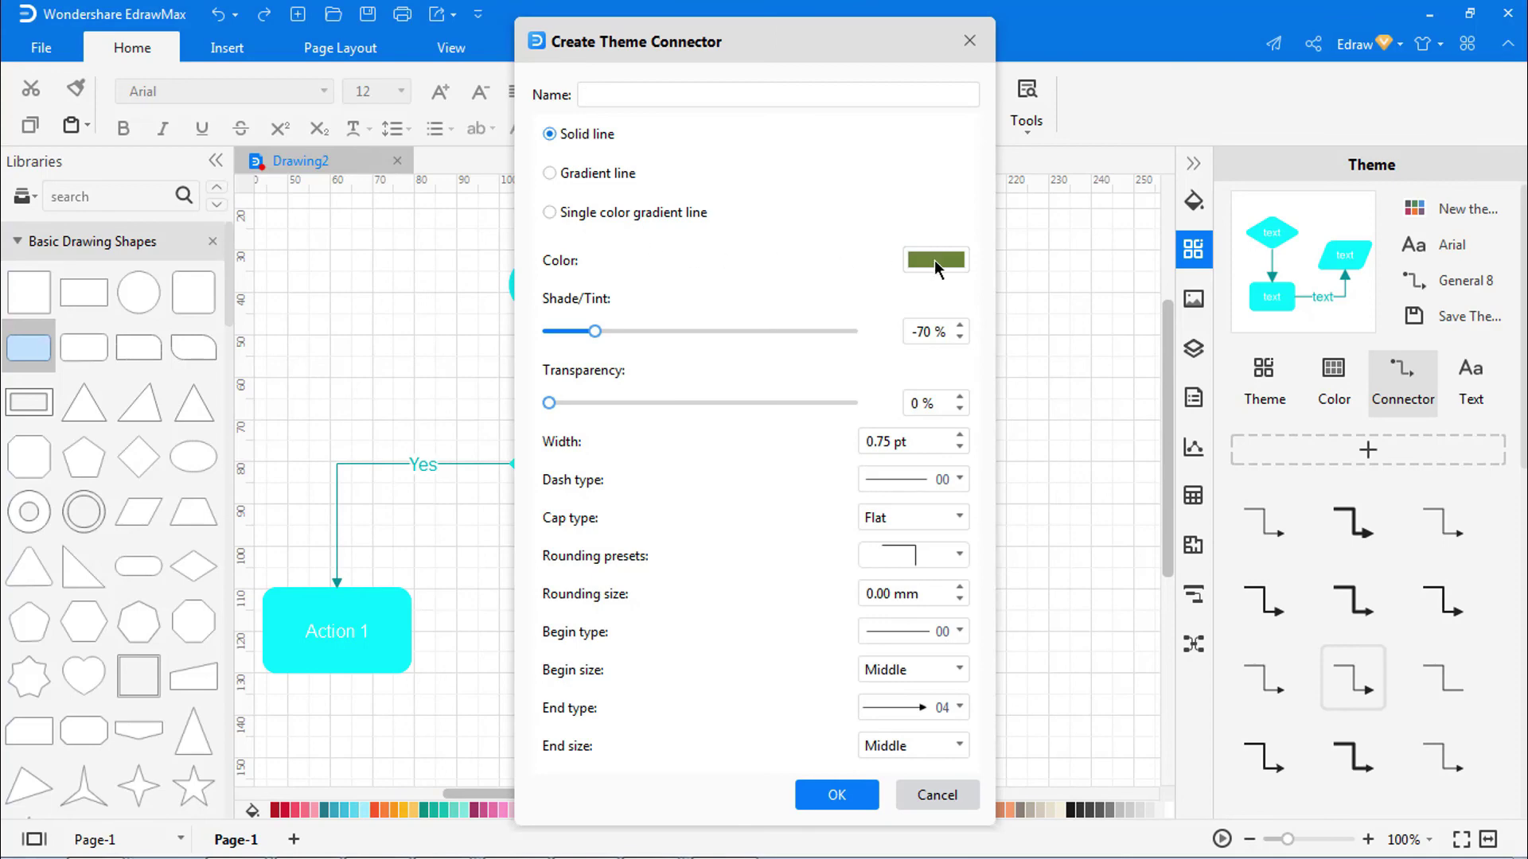
pyautogui.click(937, 268)
pyautogui.click(978, 362)
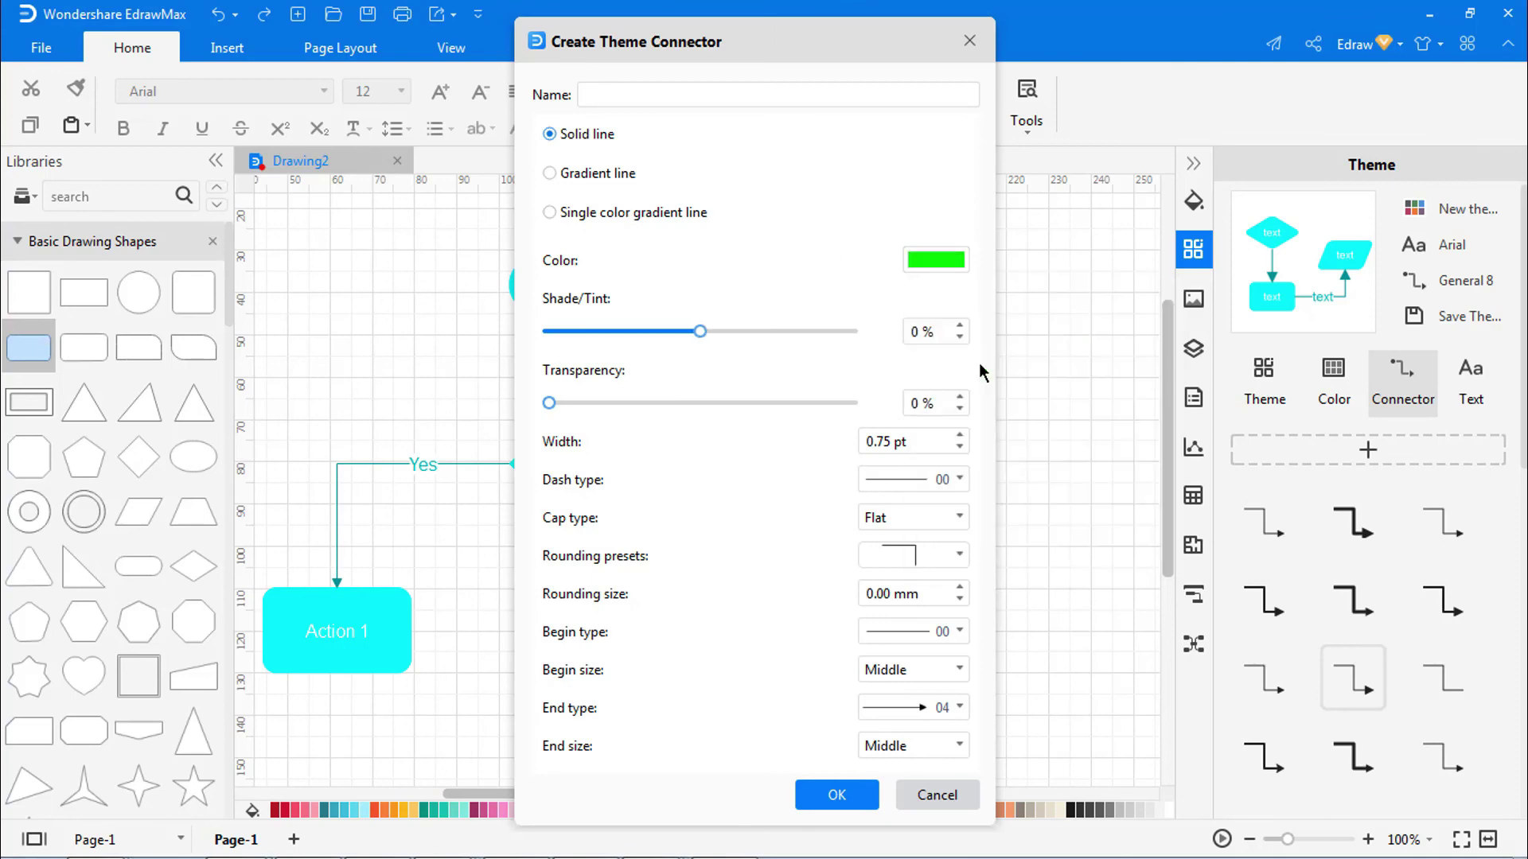
pyautogui.moveTo(700, 331); pyautogui.dragTo(665, 333)
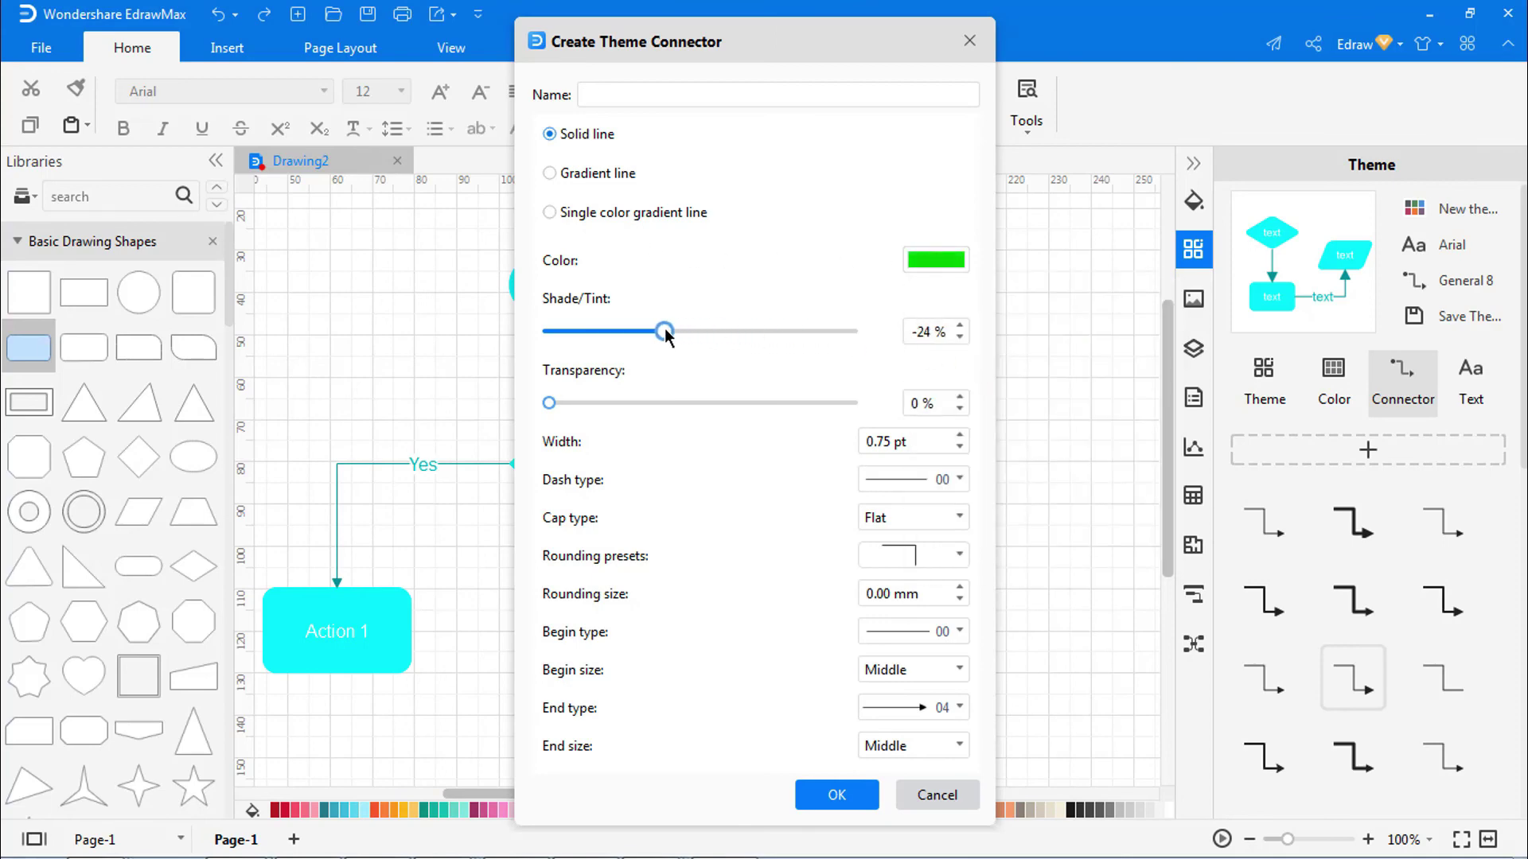
pyautogui.moveTo(549, 403); pyautogui.dragTo(555, 403)
pyautogui.click(960, 437)
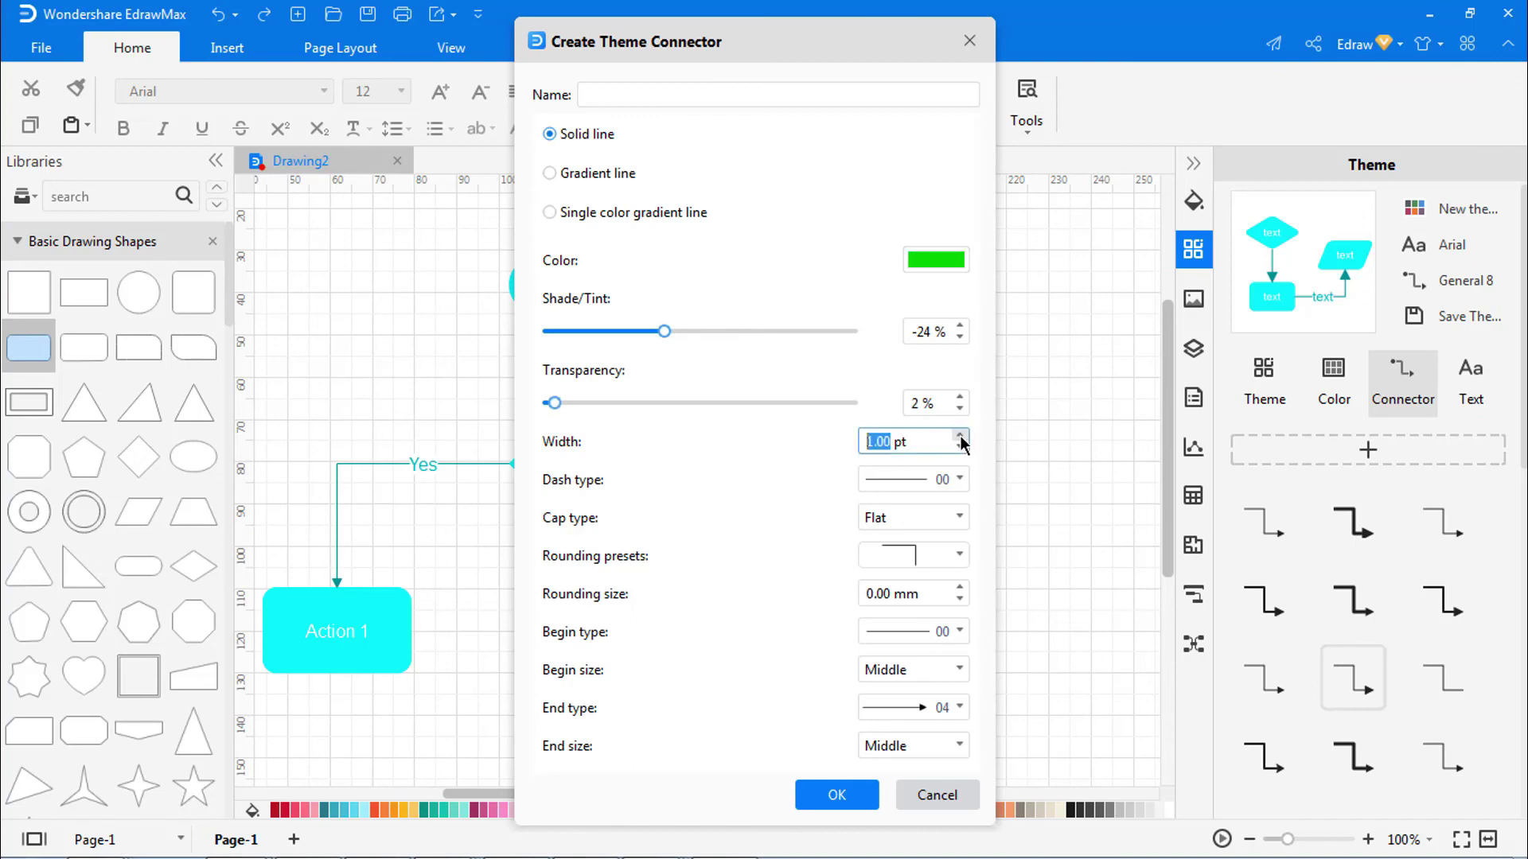
pyautogui.click(960, 479)
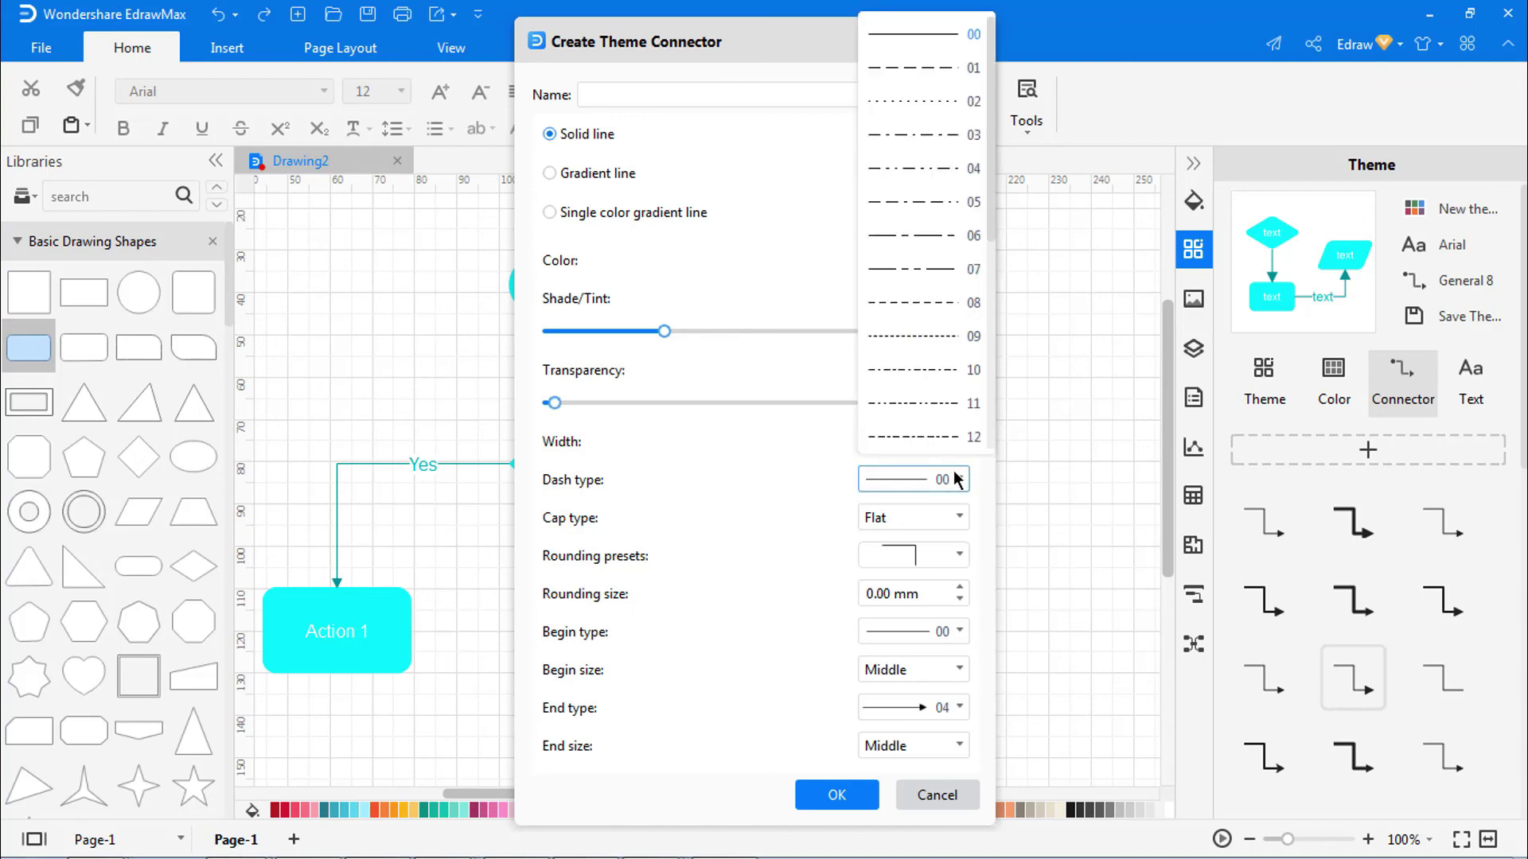
pyautogui.scroll(-3, 910, 259)
pyautogui.click(909, 252)
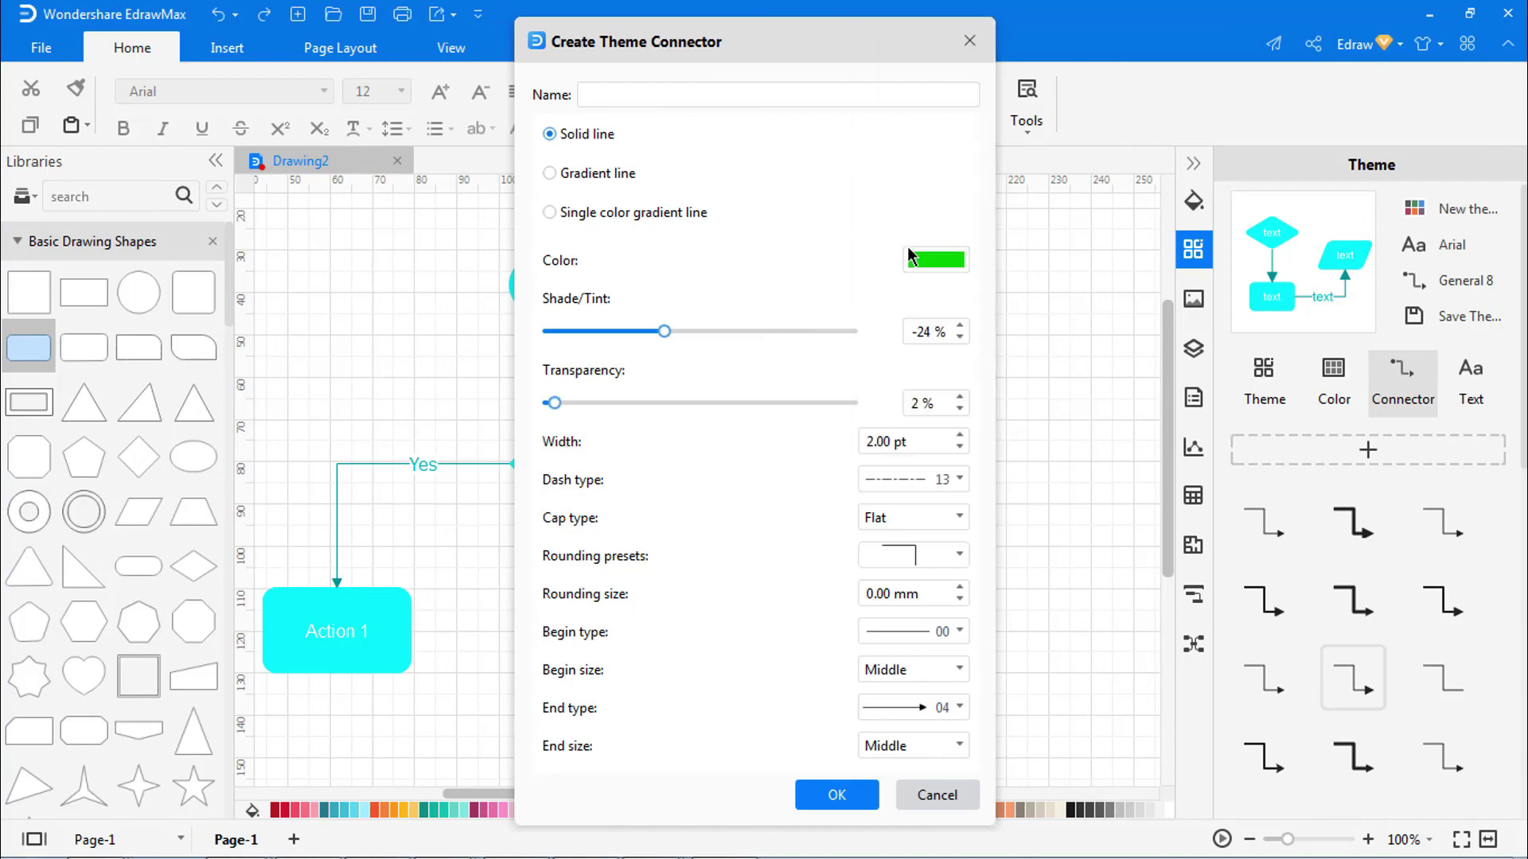
# Give the connector Square line caps and 3.00 mm corner rounding.
pyautogui.click(915, 527)
pyautogui.click(904, 597)
pyautogui.click(960, 554)
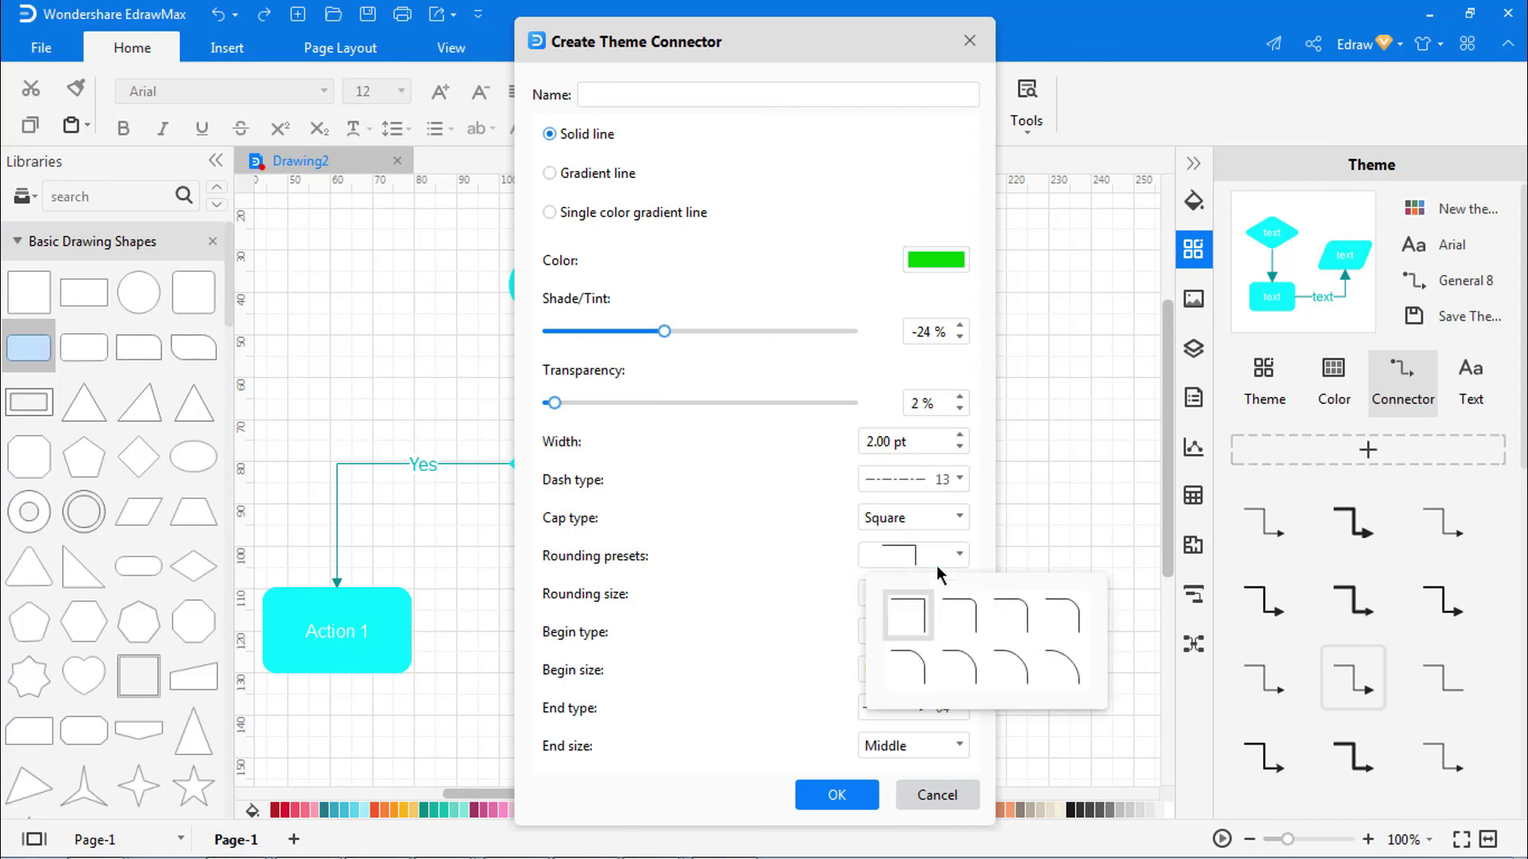
pyautogui.click(966, 629)
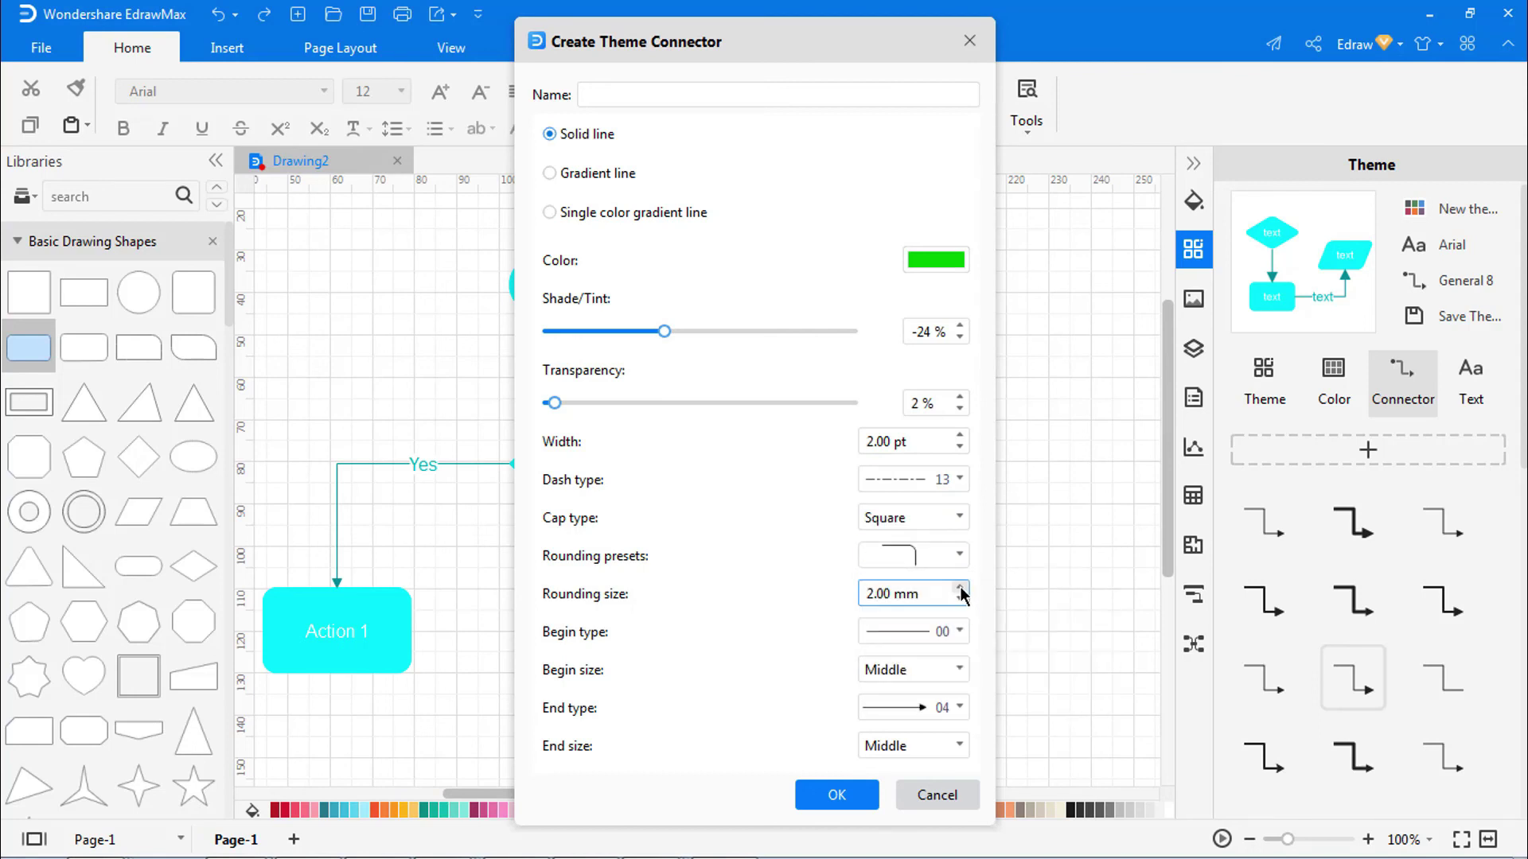
pyautogui.click(961, 587)
# Use a Small 03 start arrow and Large 05 end arrow, then save the theme as Custom.
pyautogui.click(949, 634)
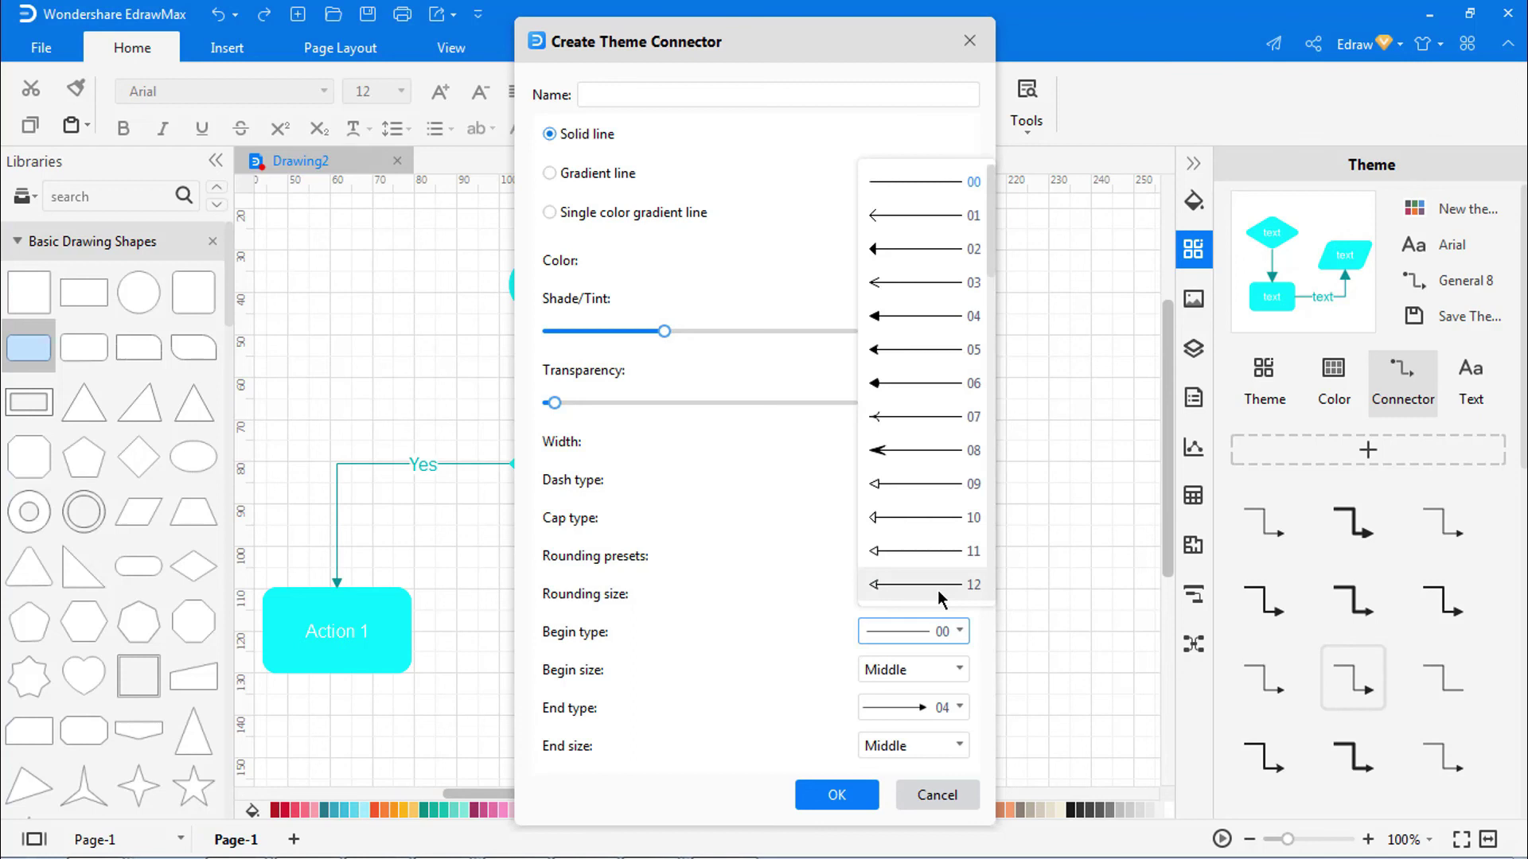
pyautogui.click(888, 297)
pyautogui.click(907, 667)
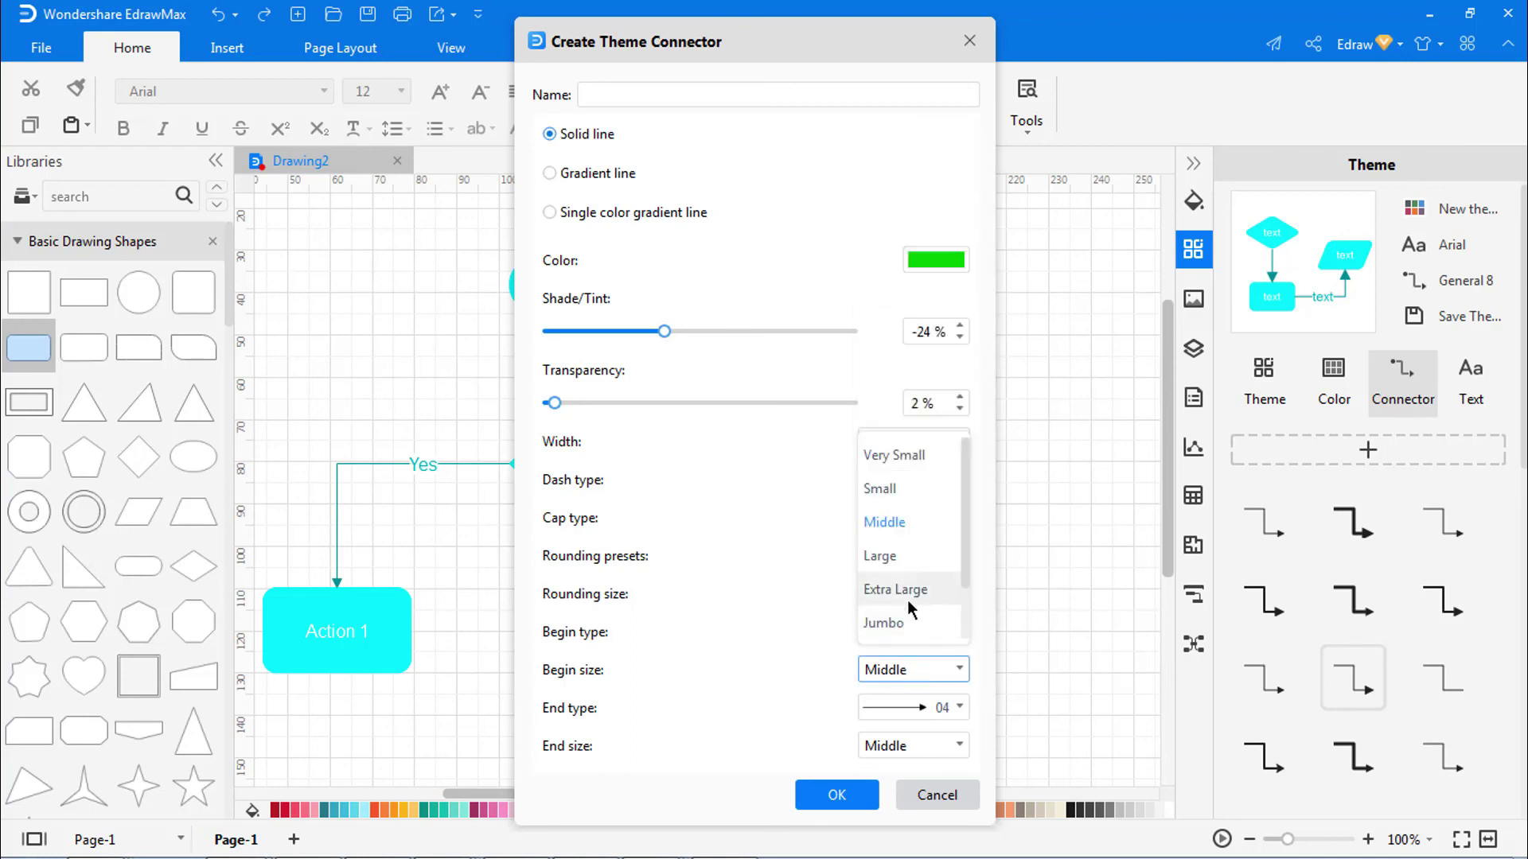
pyautogui.click(897, 491)
pyautogui.click(907, 716)
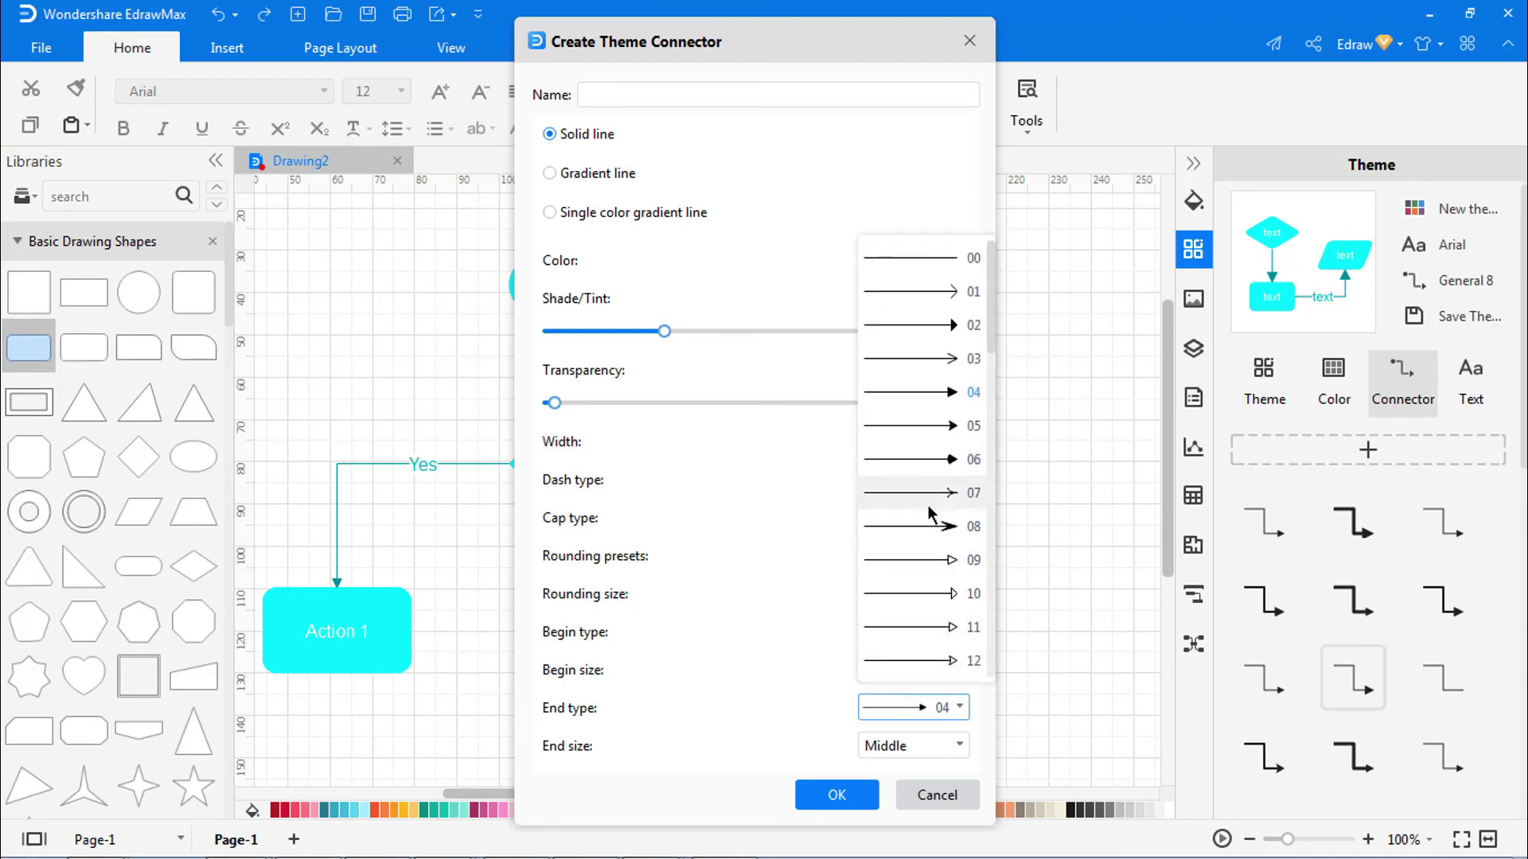
pyautogui.click(936, 431)
pyautogui.click(912, 740)
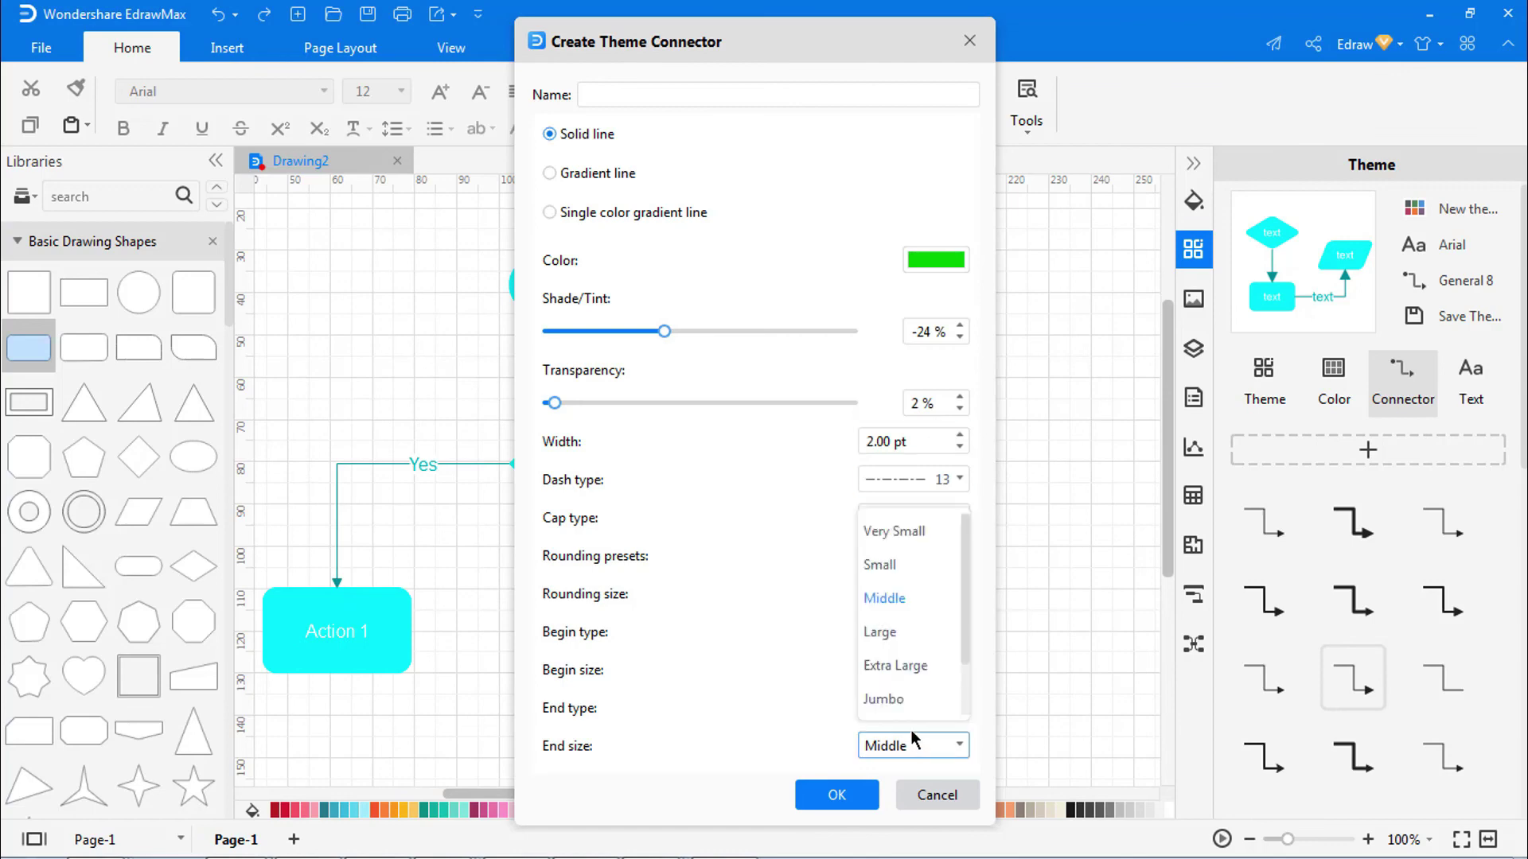
pyautogui.click(909, 635)
pyautogui.click(707, 99)
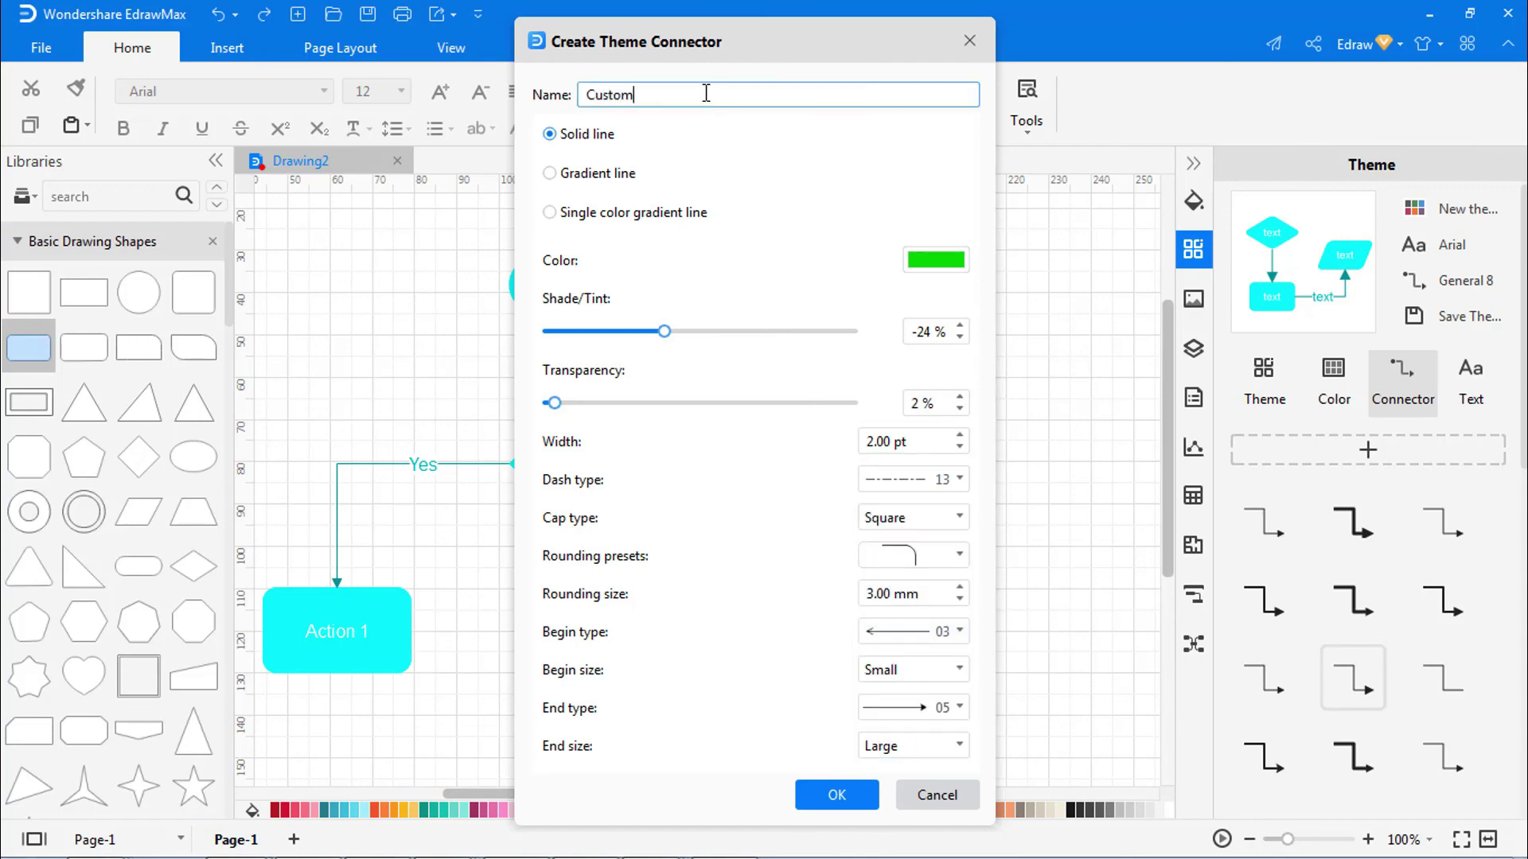
pyautogui.click(819, 798)
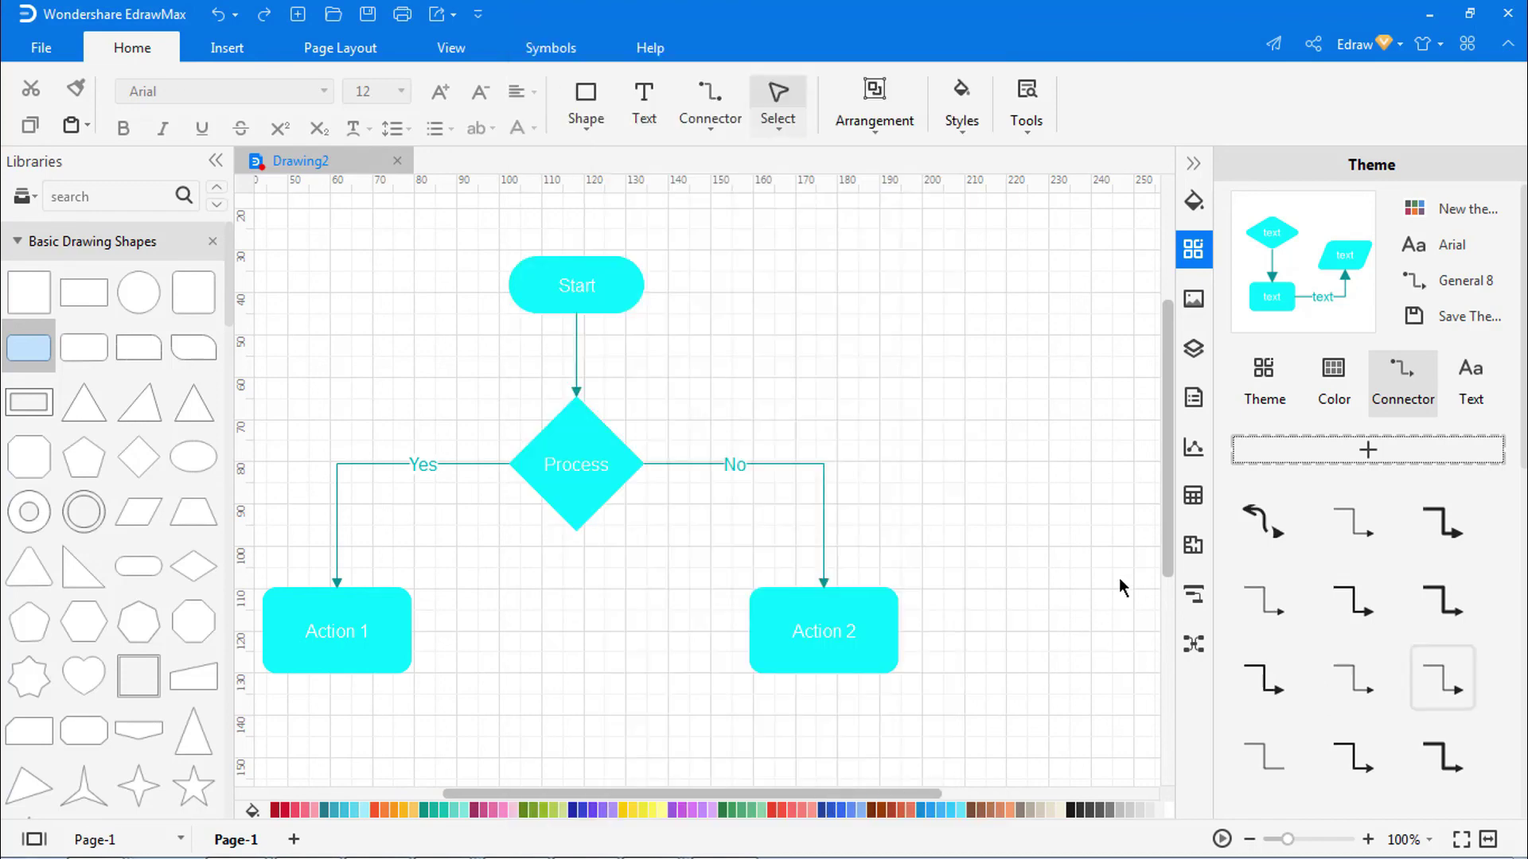
# Apply the Custom connector style, ending with black General 1 connectors and Times New Roman labels.
pyautogui.click(1259, 532)
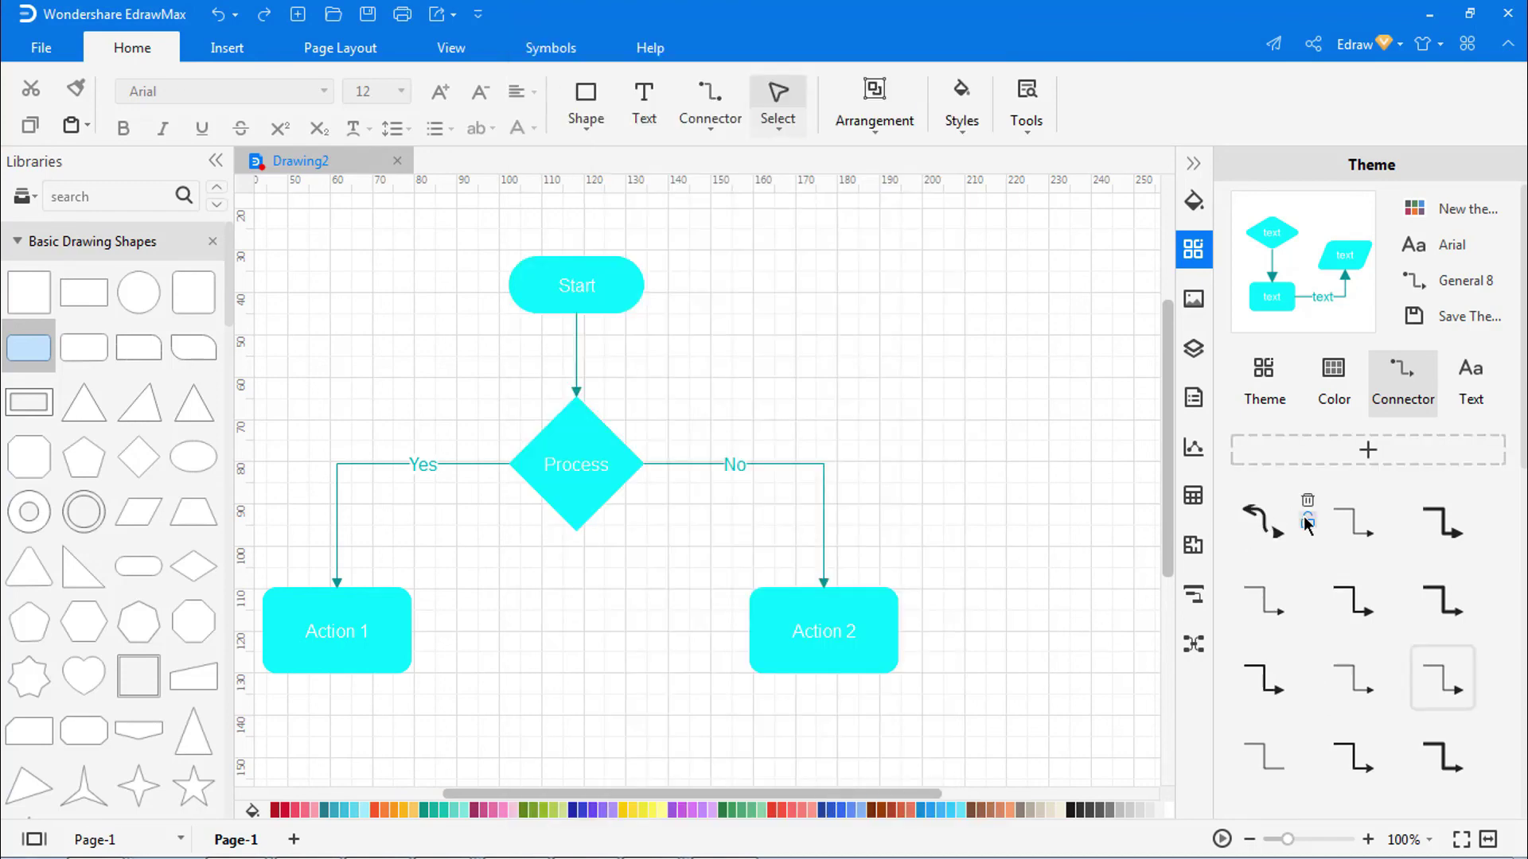
pyautogui.click(1265, 523)
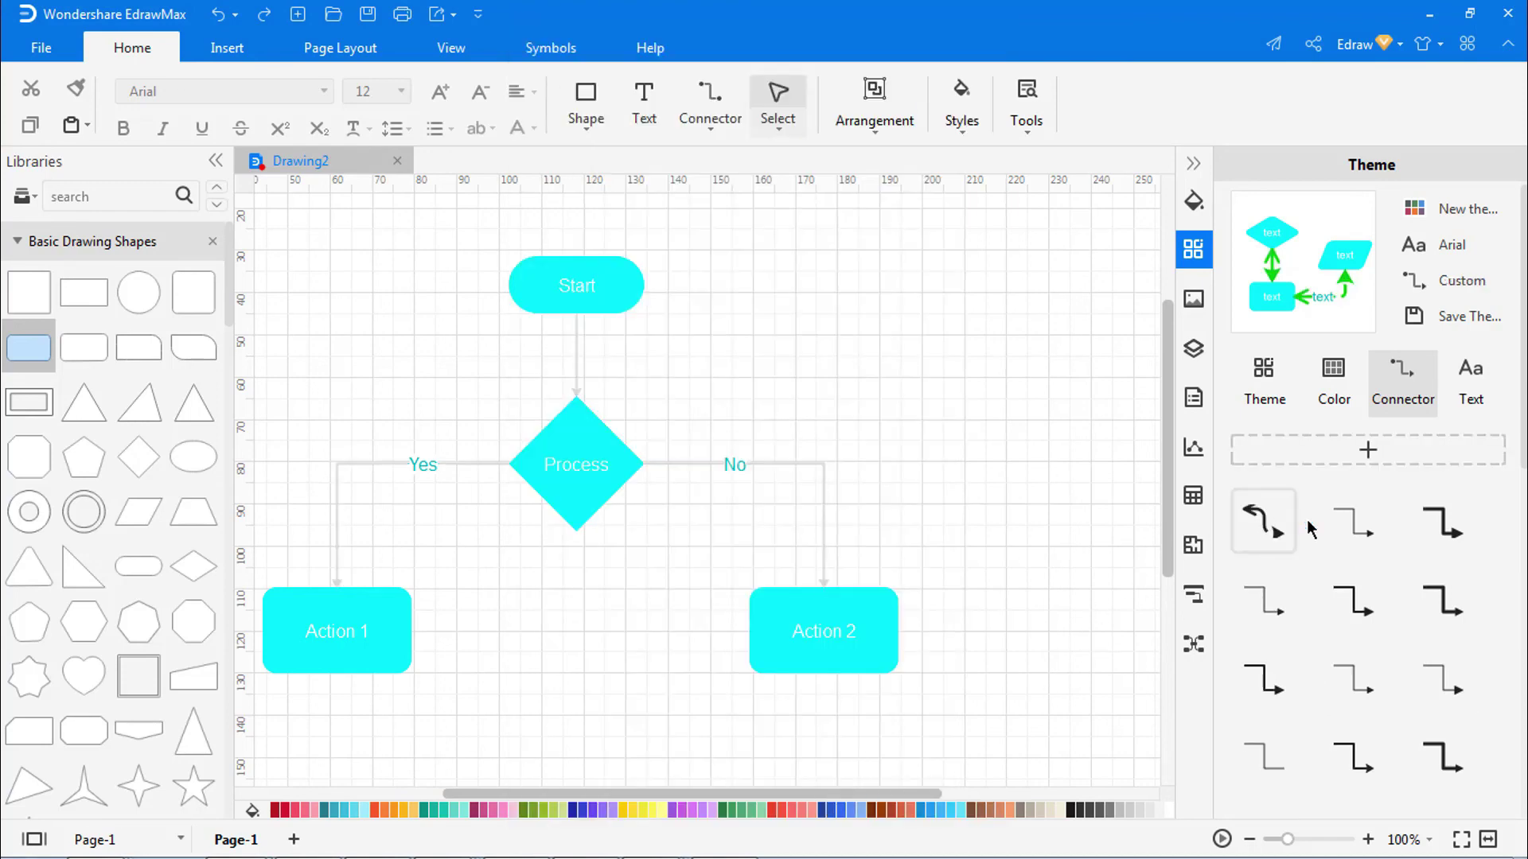
pyautogui.click(1193, 164)
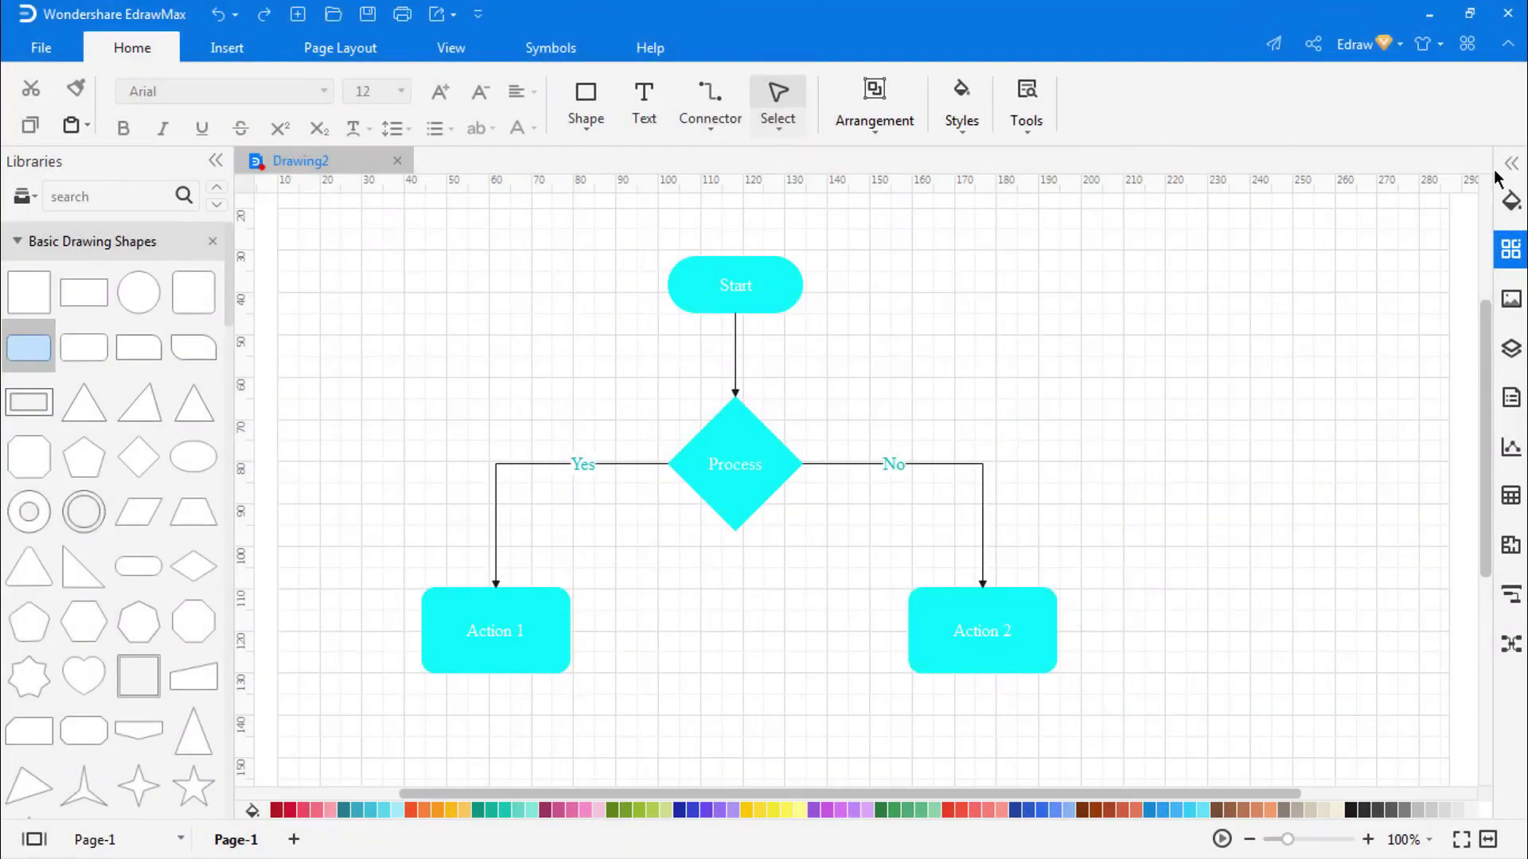
pyautogui.click(1509, 164)
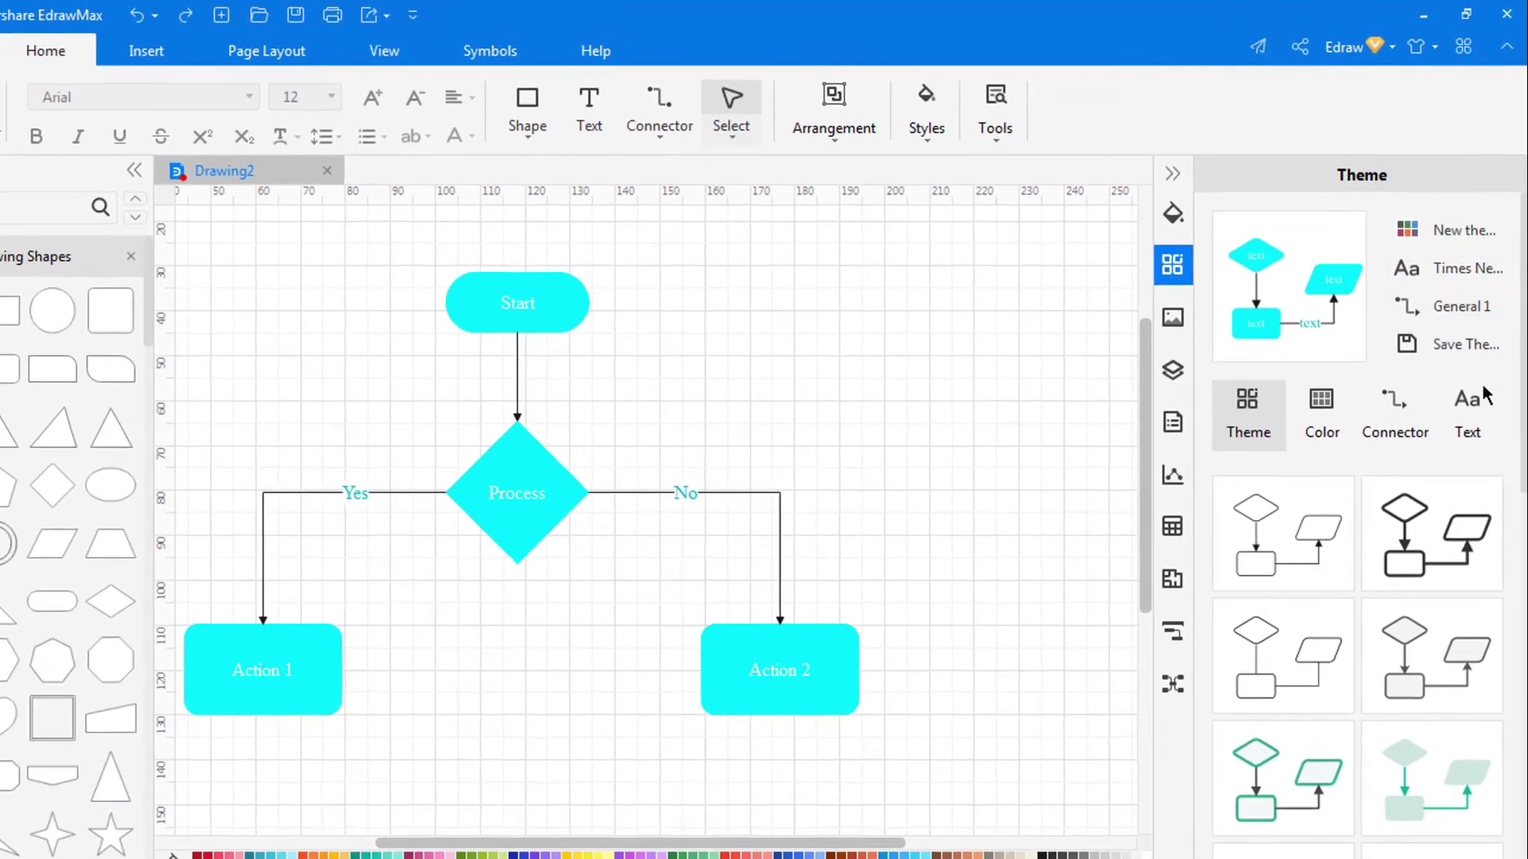
# In the Text theme list, switch the font to Segoe UI and then to Arial.
pyautogui.click(1449, 403)
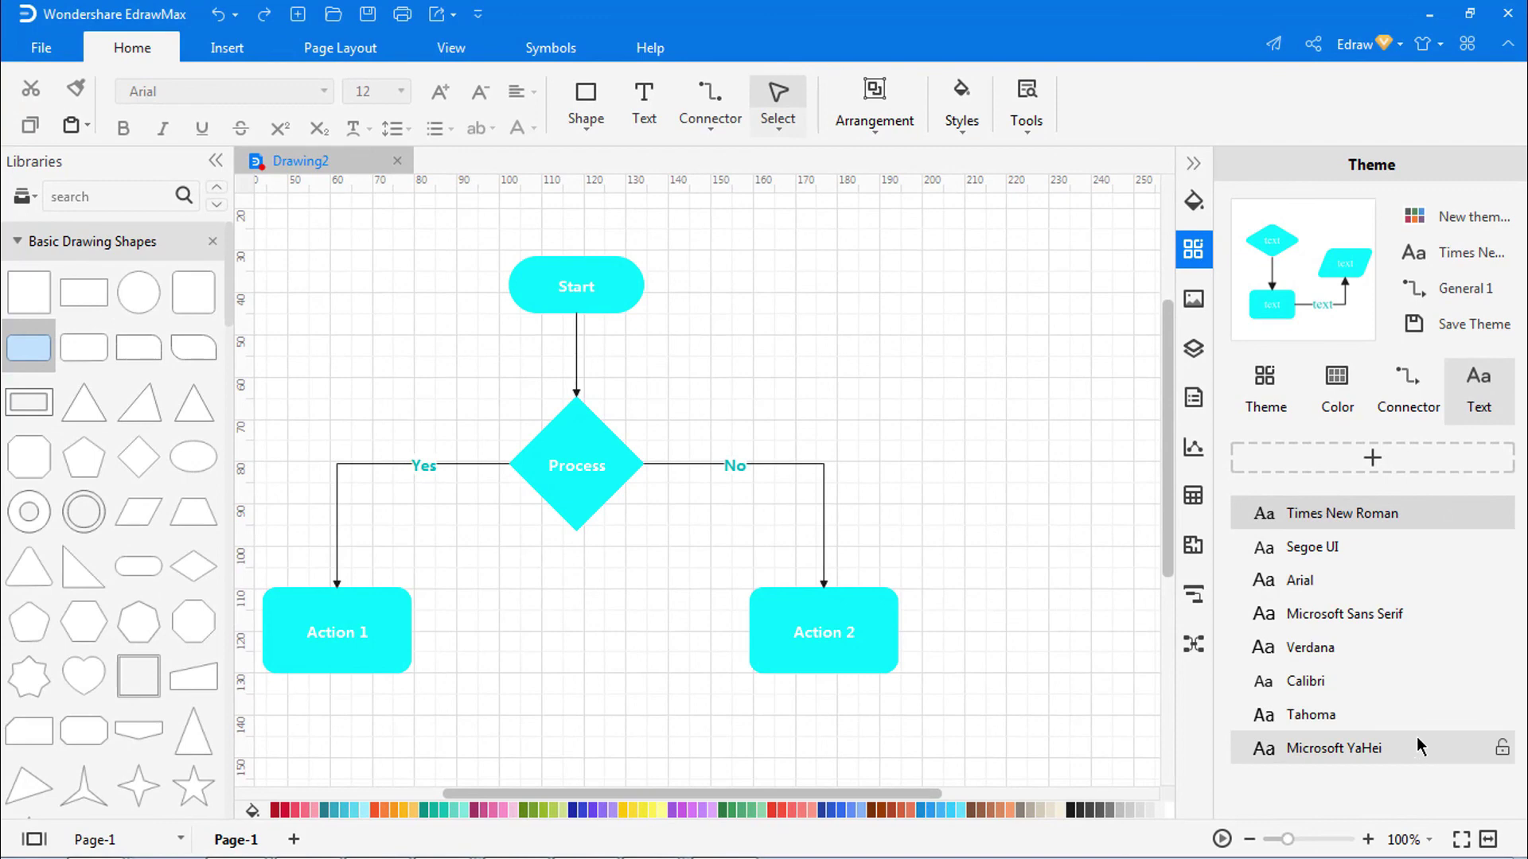
pyautogui.click(1500, 547)
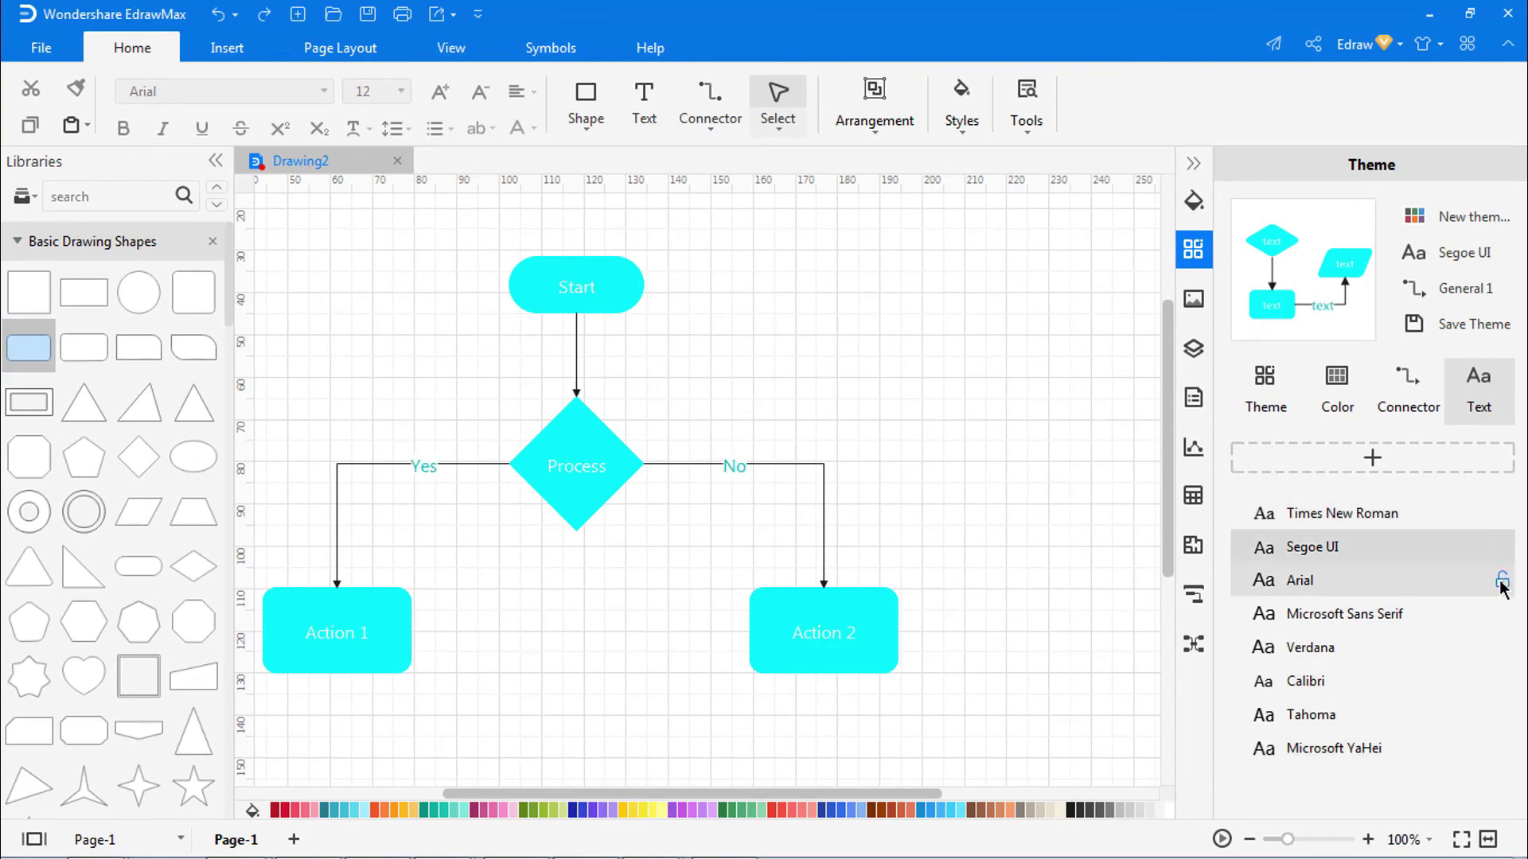
pyautogui.click(1502, 581)
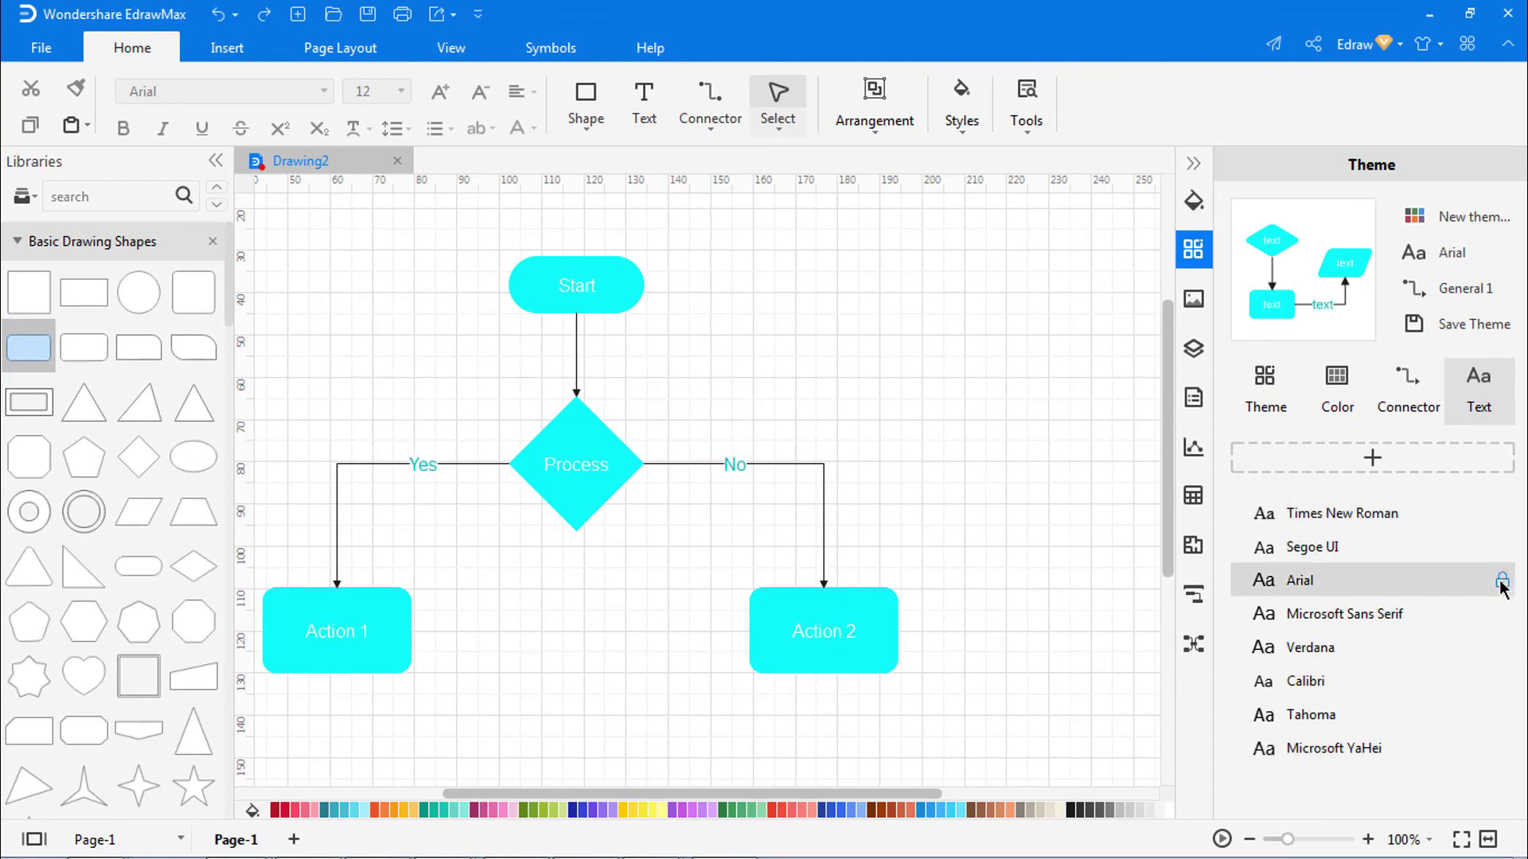
# Create the 'New' font theme with Roboto Regular 12 and apply it to the flowchart labels.
pyautogui.click(1401, 452)
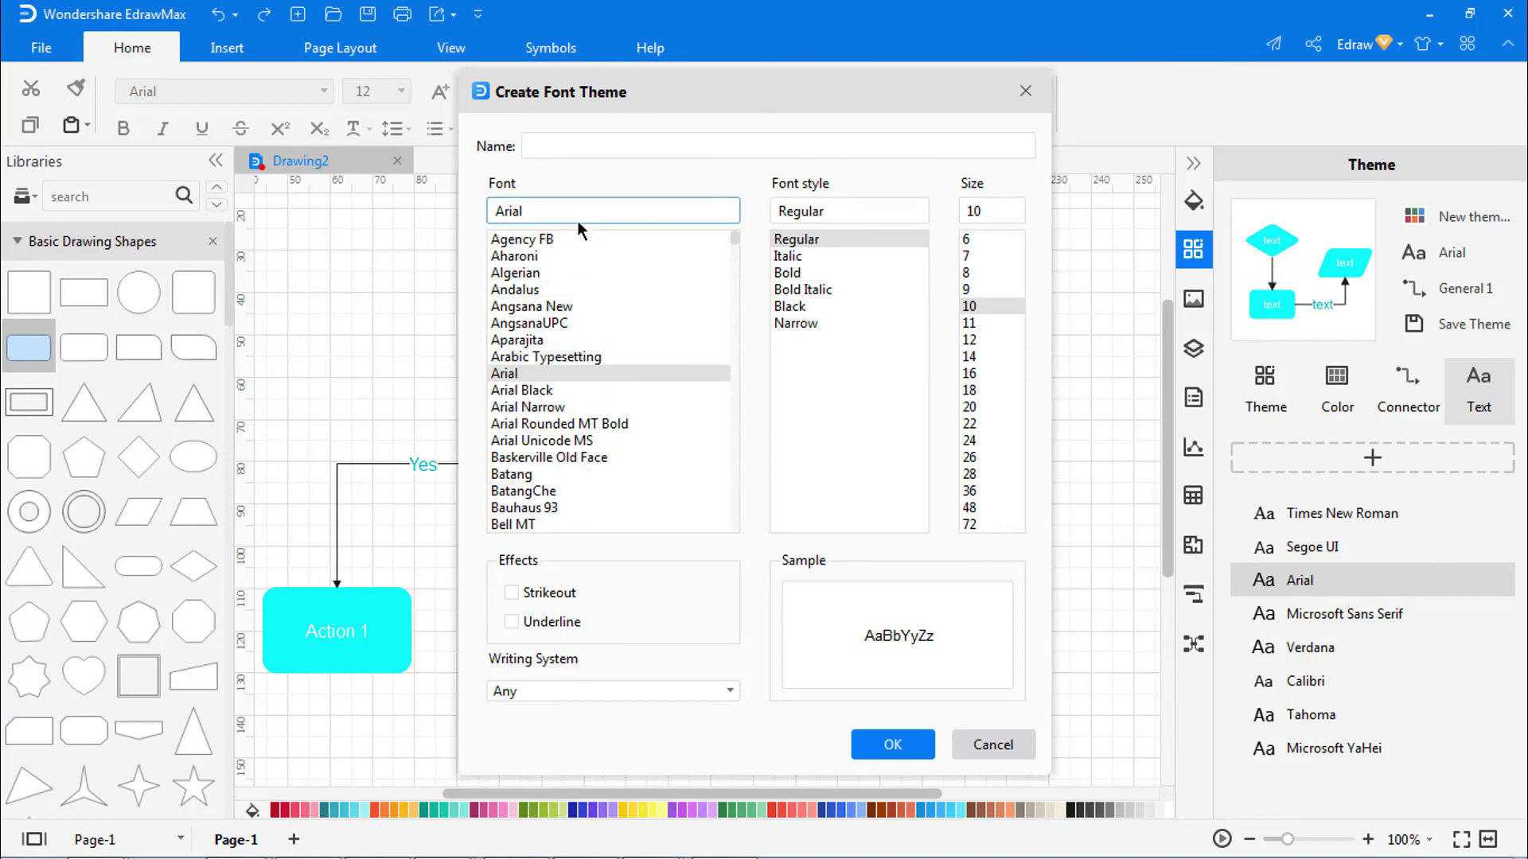
pyautogui.write('ro')
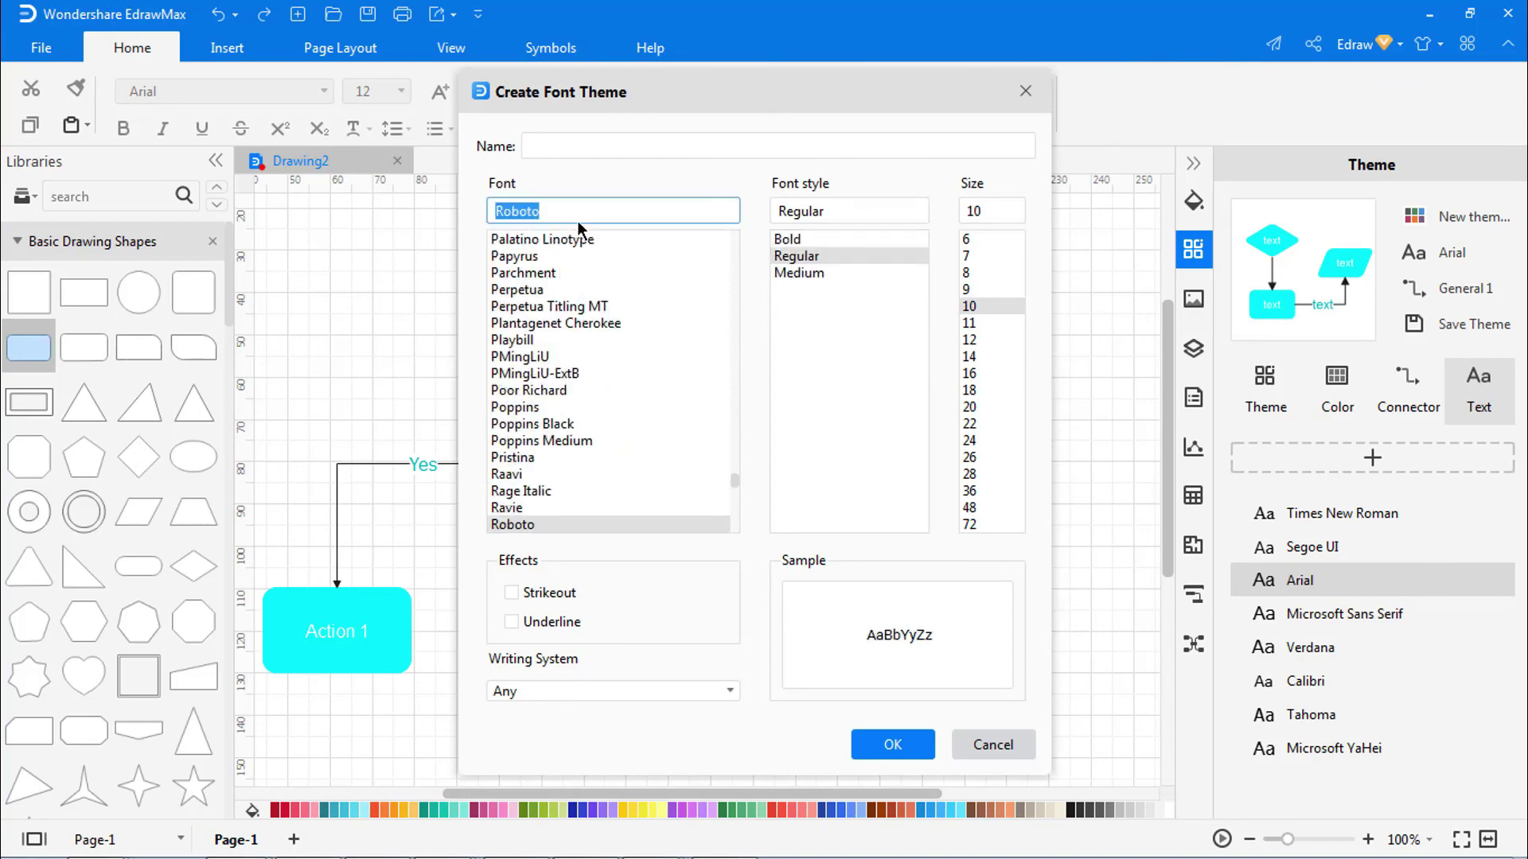
pyautogui.click(782, 258)
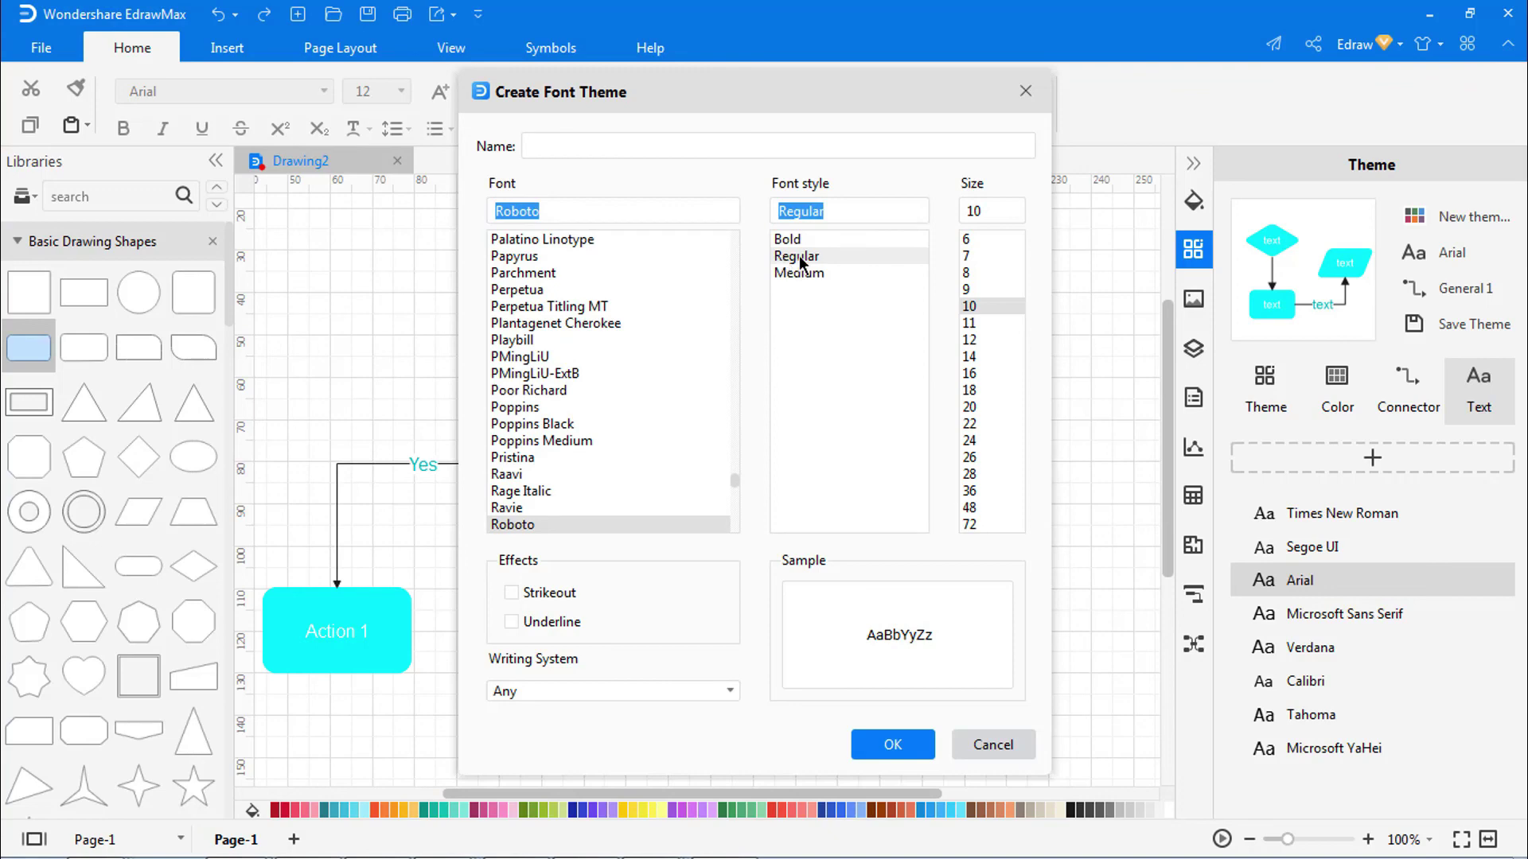
pyautogui.click(977, 339)
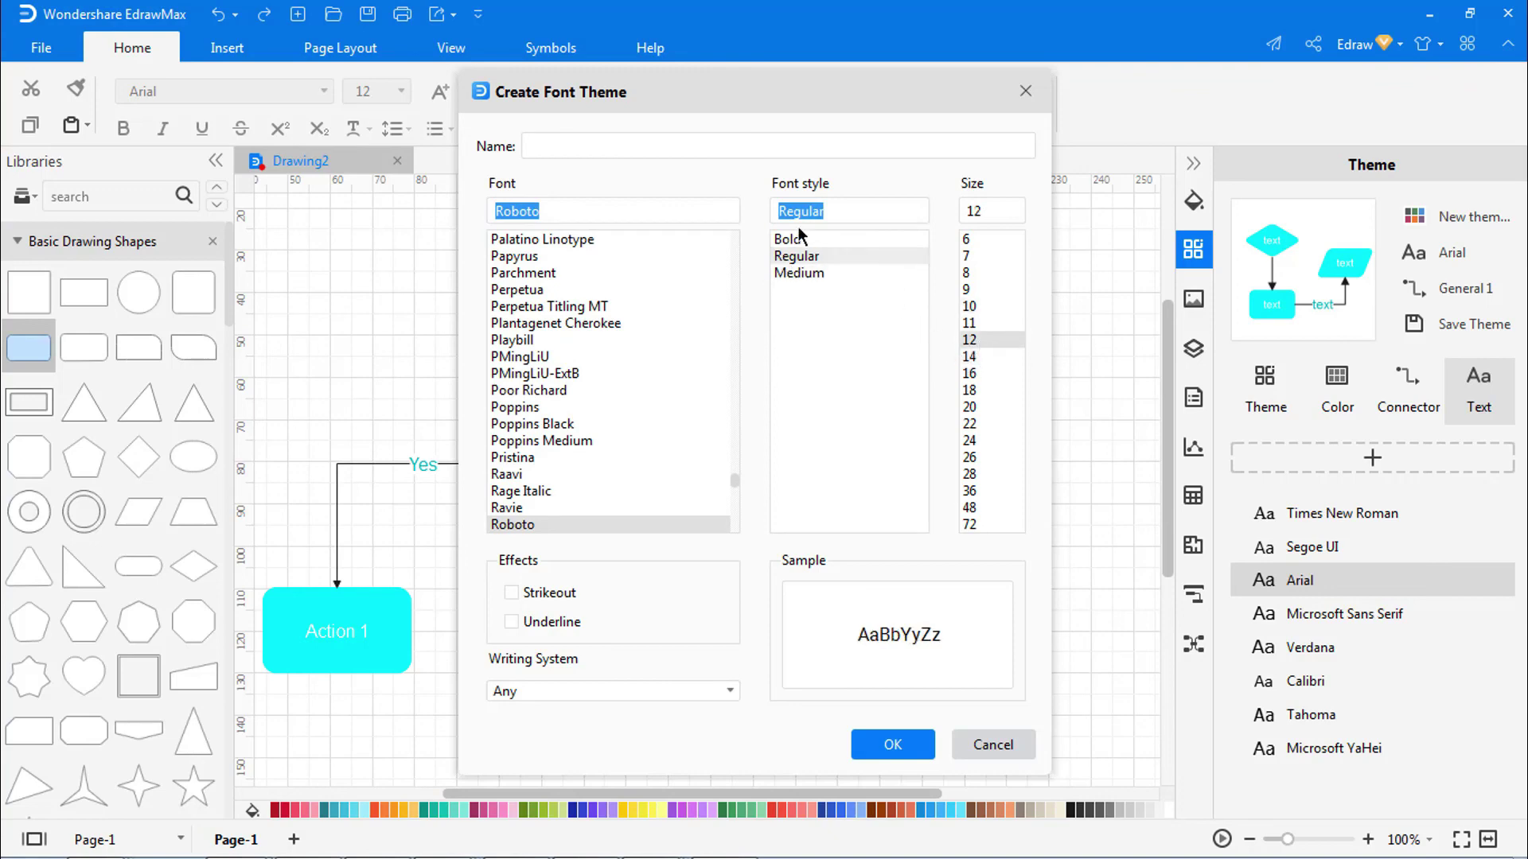
pyautogui.click(689, 145)
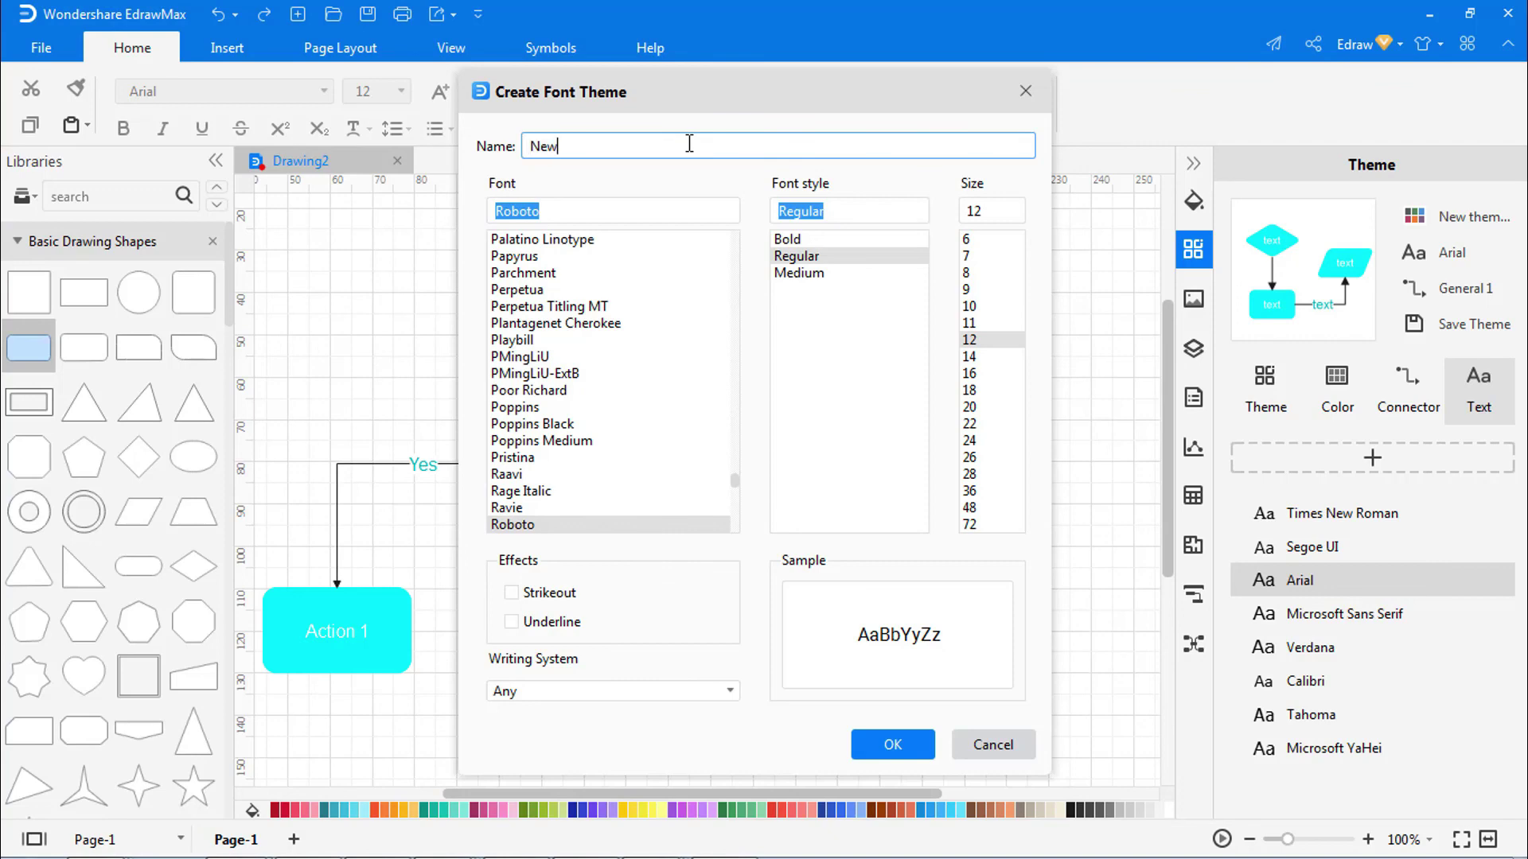
pyautogui.write('New')
pyautogui.click(883, 748)
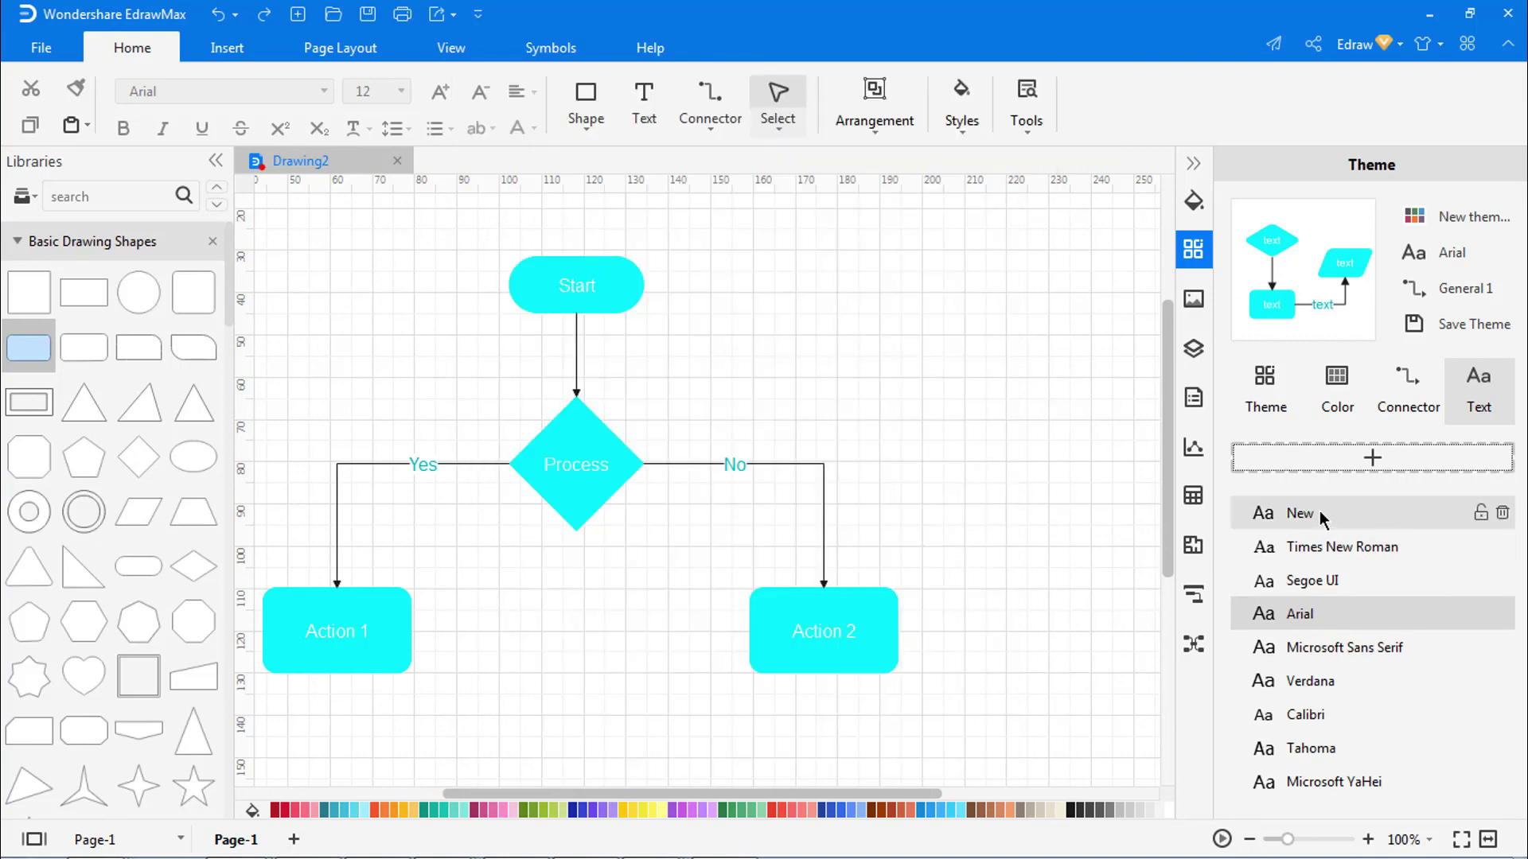
pyautogui.click(1481, 513)
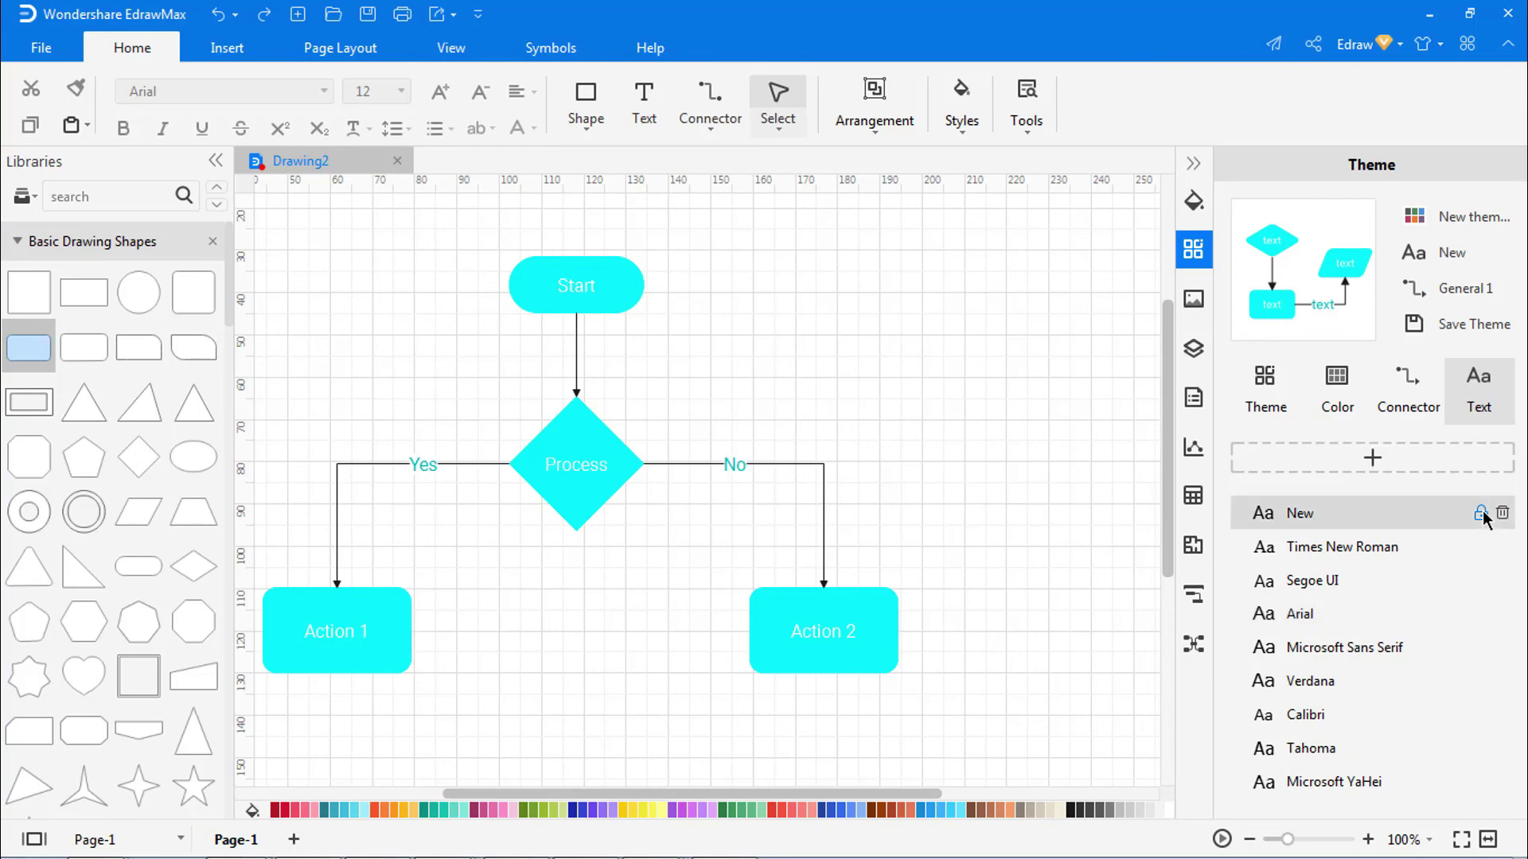
pyautogui.click(1193, 163)
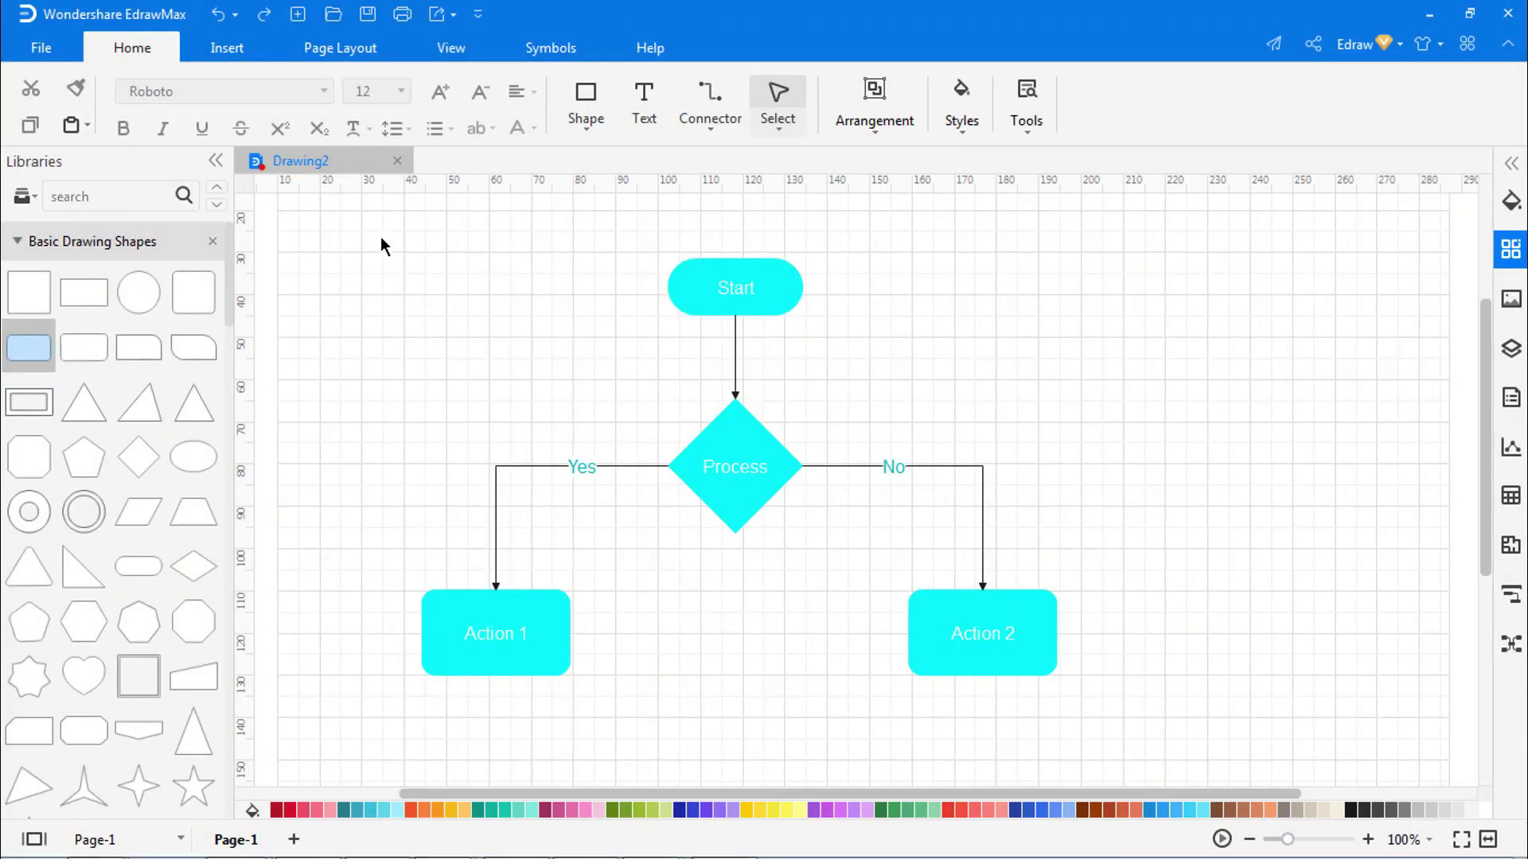
# Marquee-select all flowchart shapes and expand the Home tab's Styles gallery.
pyautogui.moveTo(788, 696); pyautogui.dragTo(1087, 740)
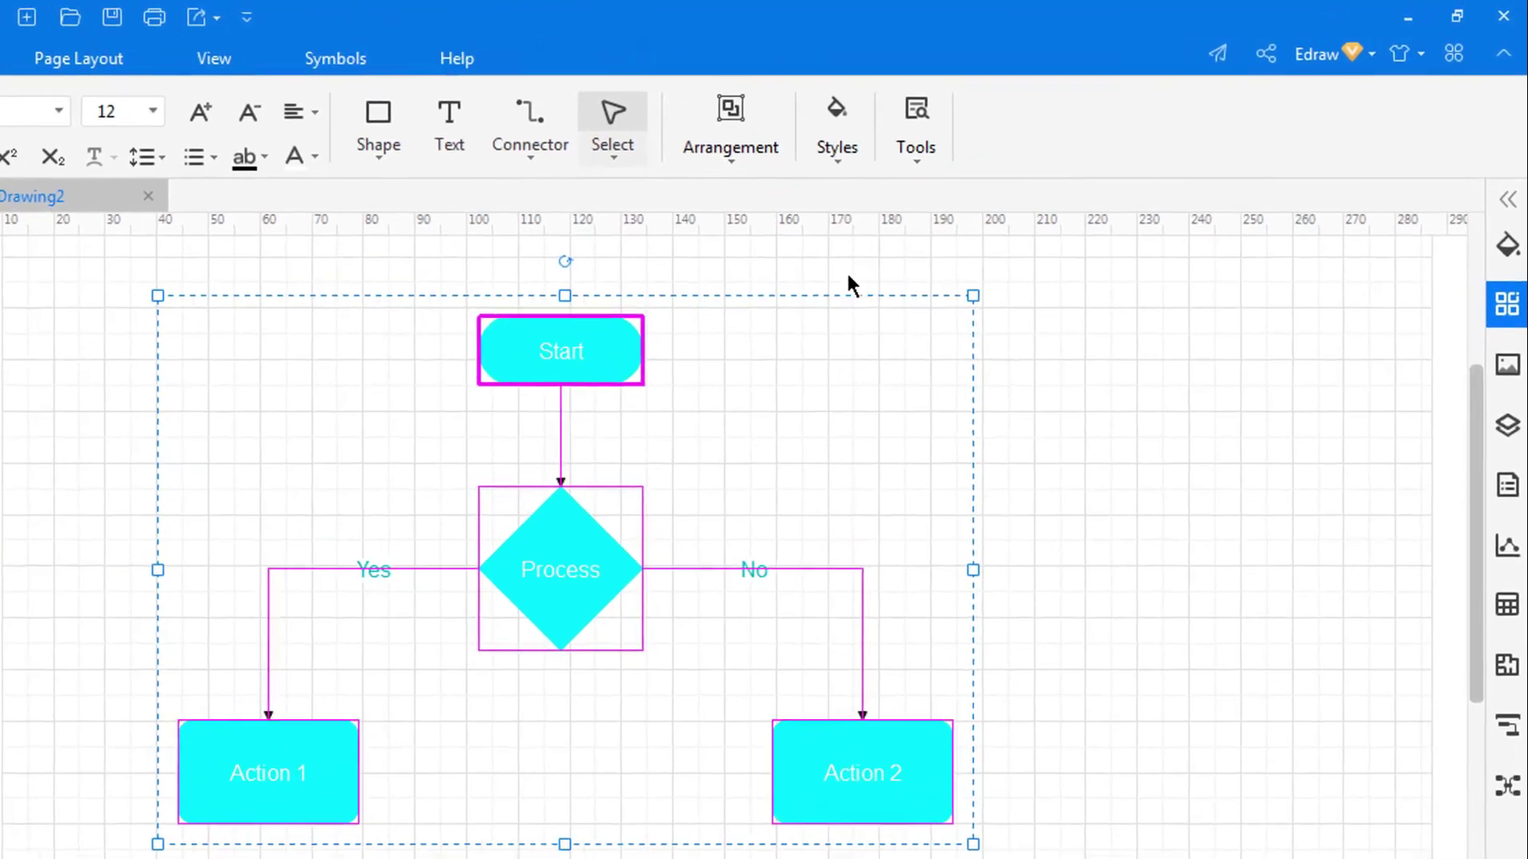
pyautogui.click(947, 129)
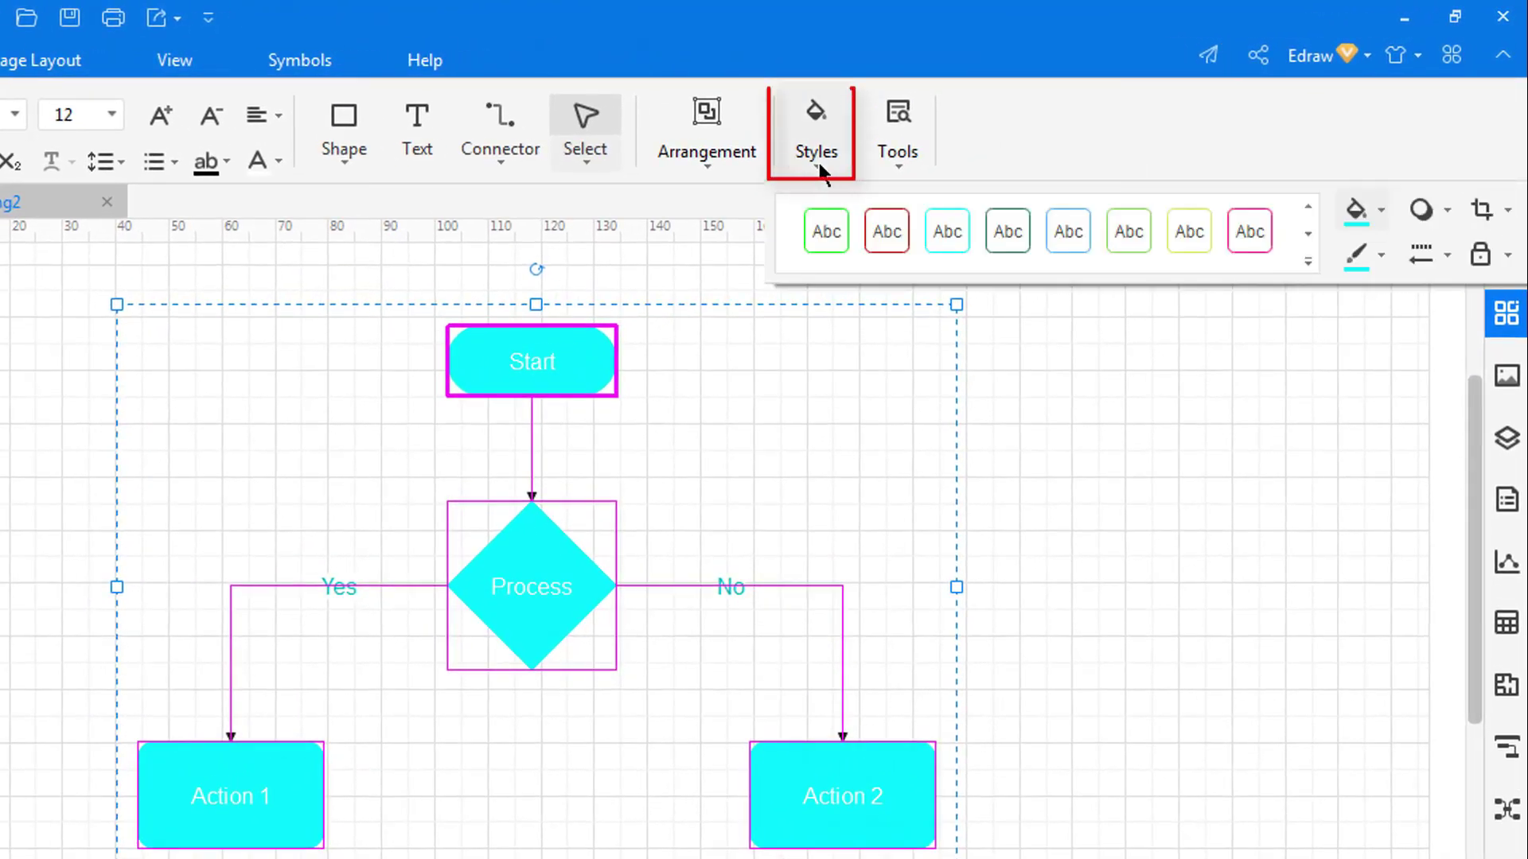
pyautogui.click(1202, 189)
pyautogui.click(1307, 259)
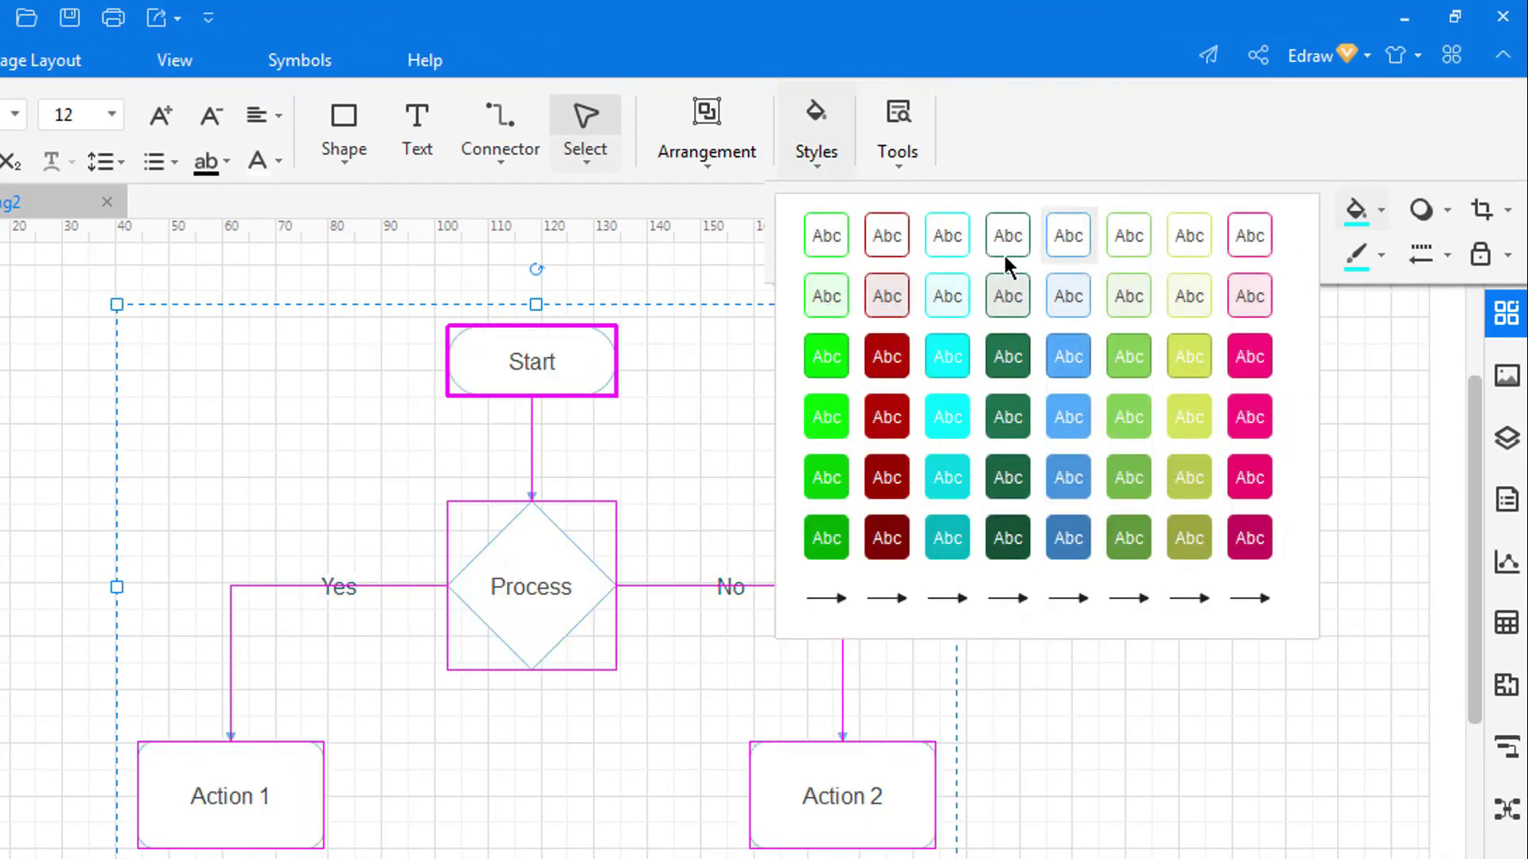